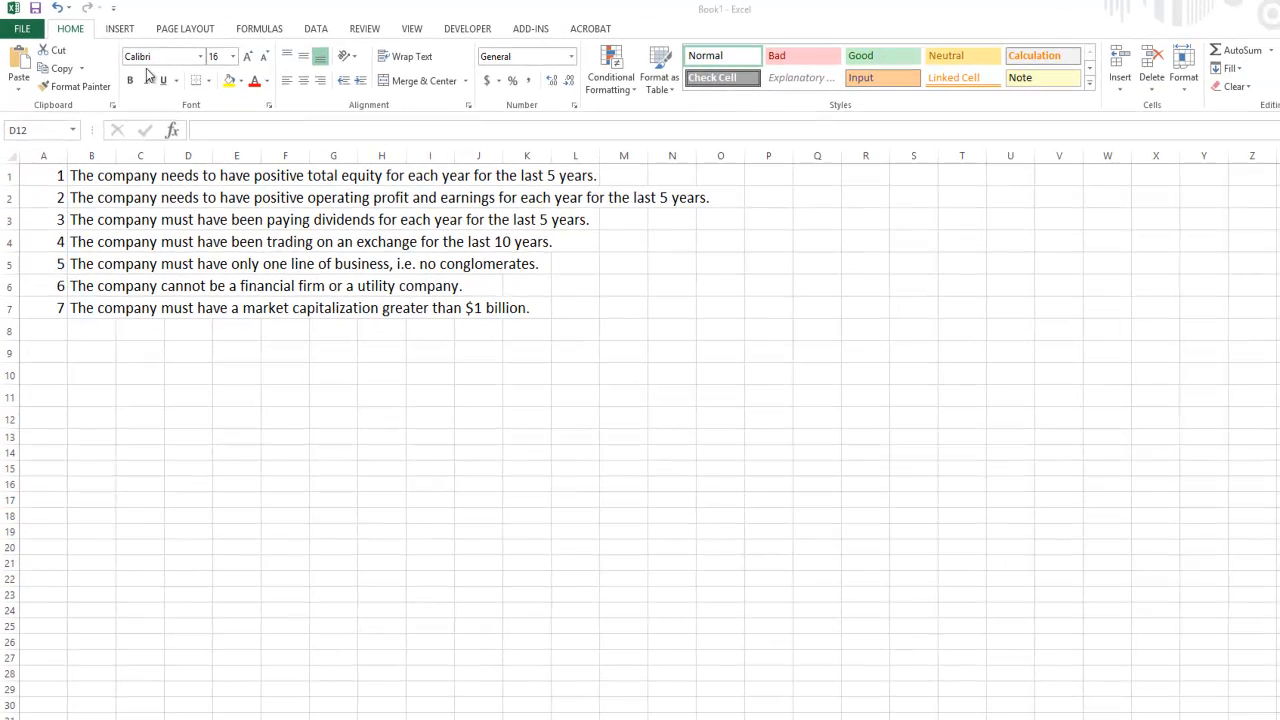
- Launch Research Insight from the first icon under Custom Toolbars on the ADD-INS tab
{"action": "left_click", "coordinate": [531, 28]}
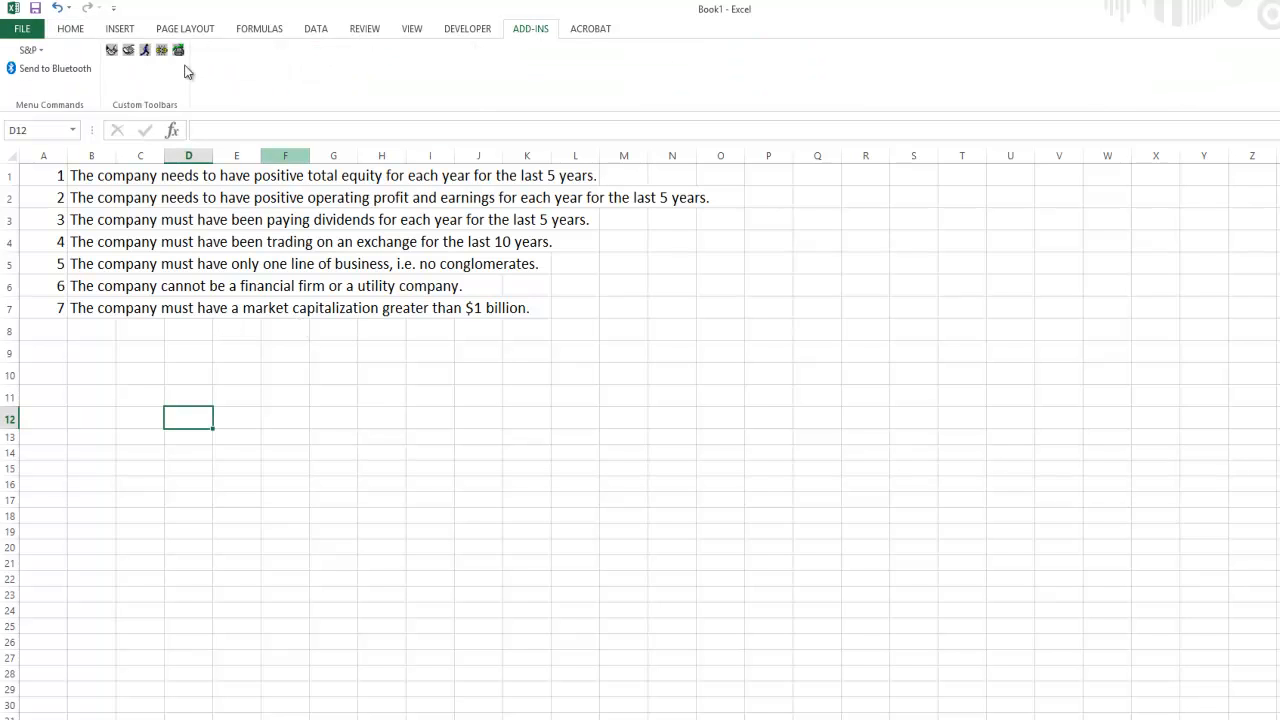
{"action": "left_click", "coordinate": [114, 55]}
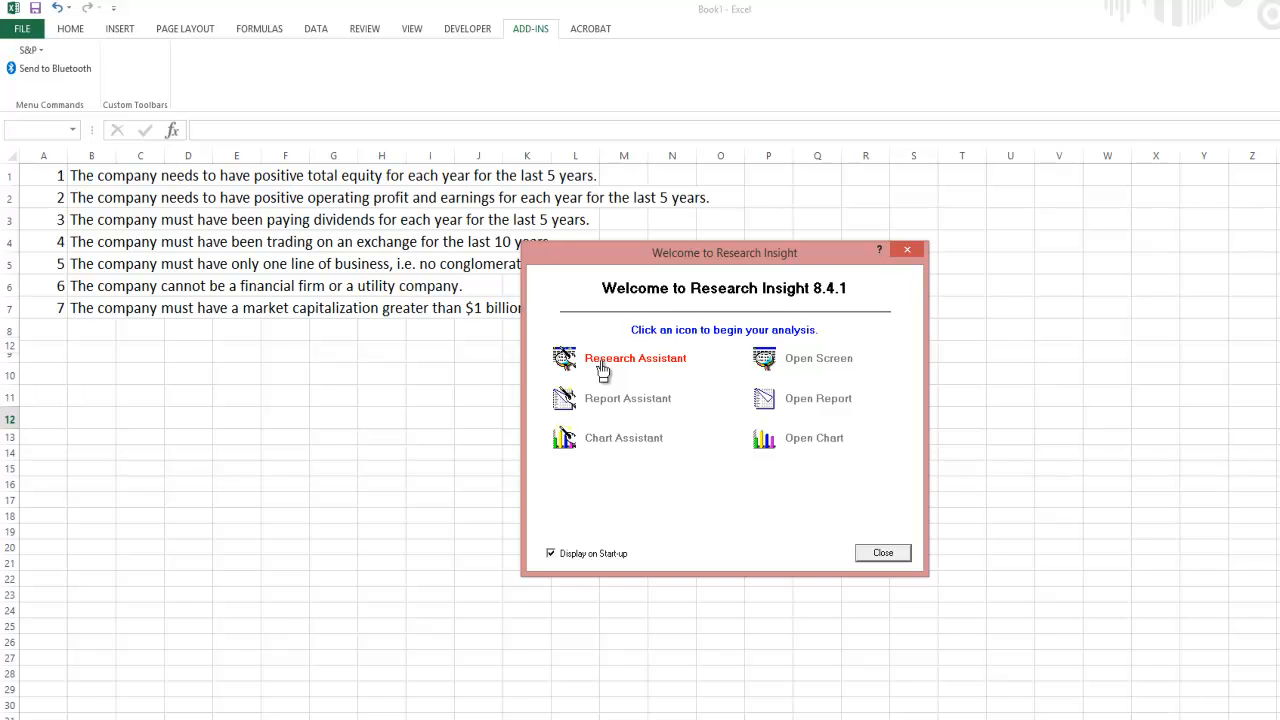
- Choose Research Assistant in the Welcome dialog to begin a company screen
{"action": "left_click", "coordinate": [601, 365]}
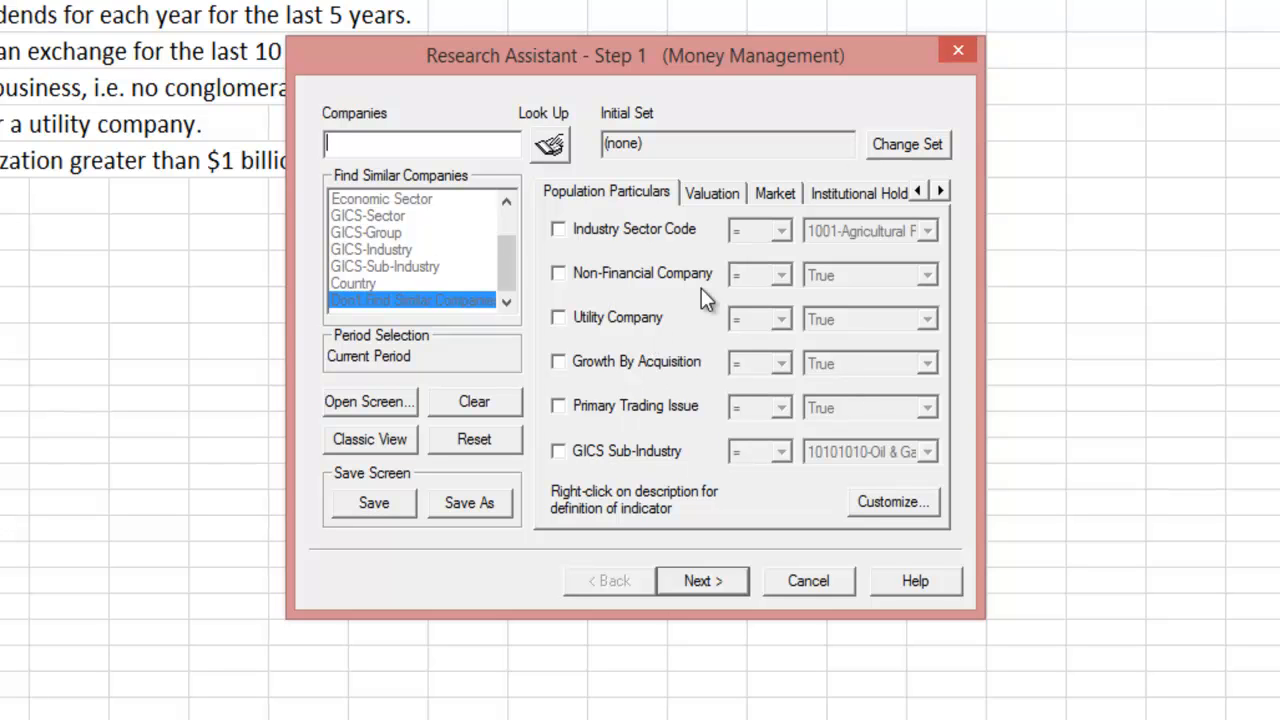
- Customize Population Particulars: add Non-ADR and Non-Utility Company, remove Industry Sector Code, Growth By Acquisition, Utility Company
{"action": "left_click", "coordinate": [893, 508]}
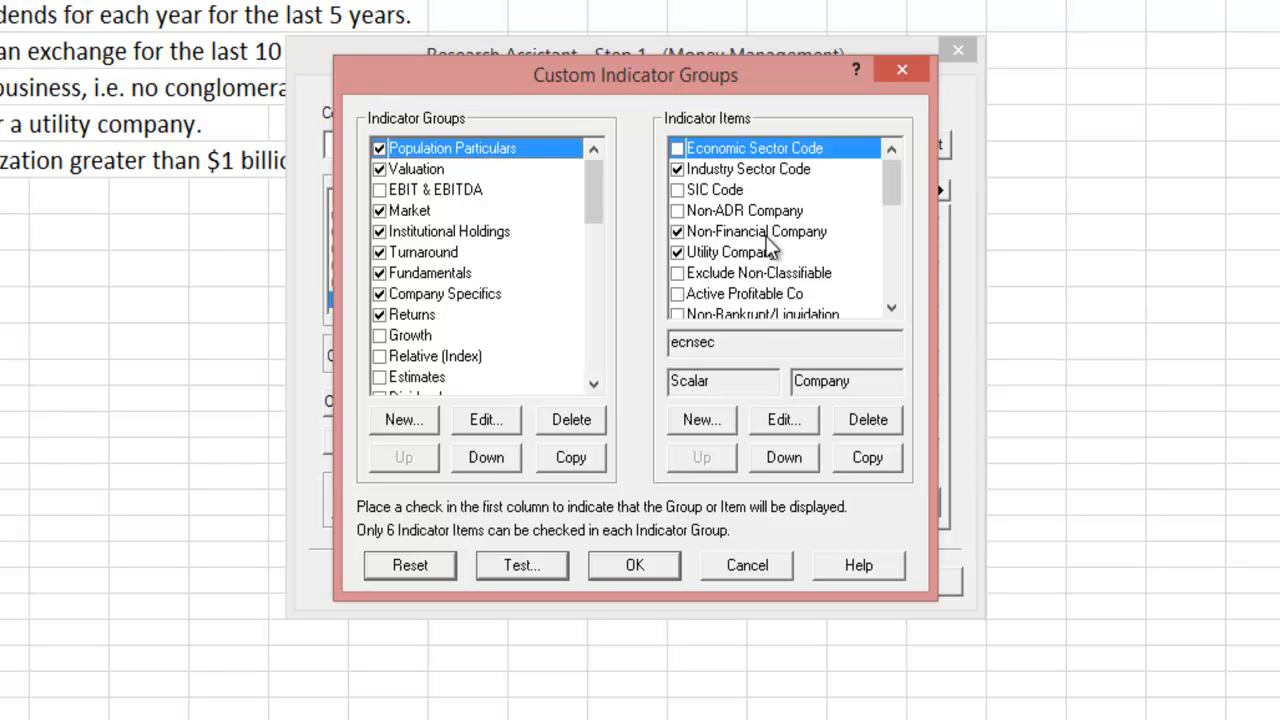
{"action": "left_click", "coordinate": [677, 211]}
{"action": "left_click", "coordinate": [677, 169]}
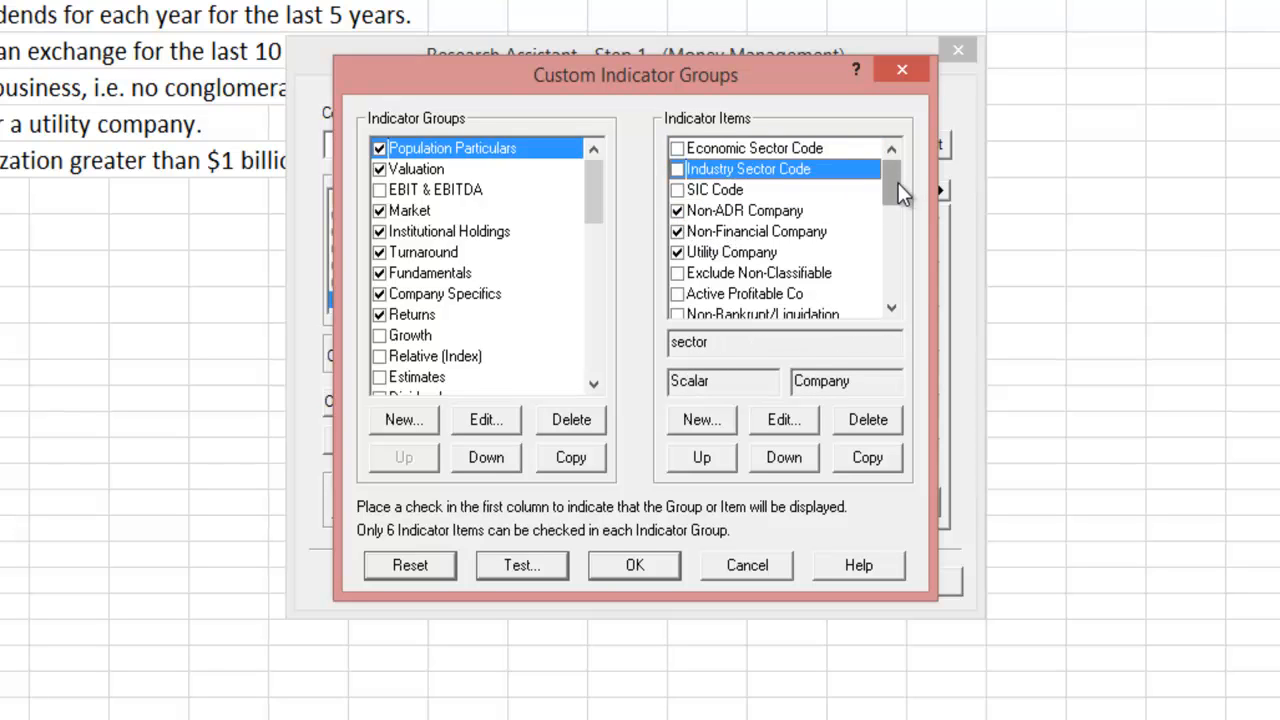
{"action": "left_click_drag", "start_coordinate": [898, 184], "coordinate": [896, 220]}
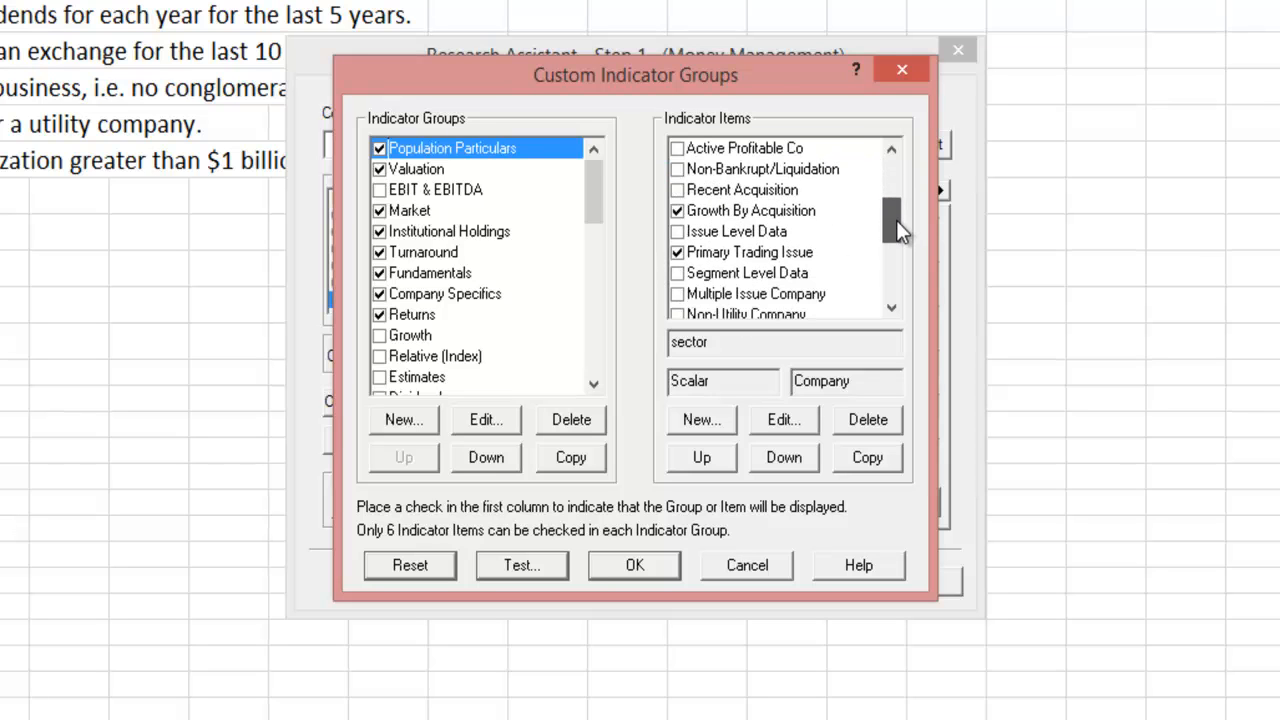
{"action": "left_click", "coordinate": [677, 211]}
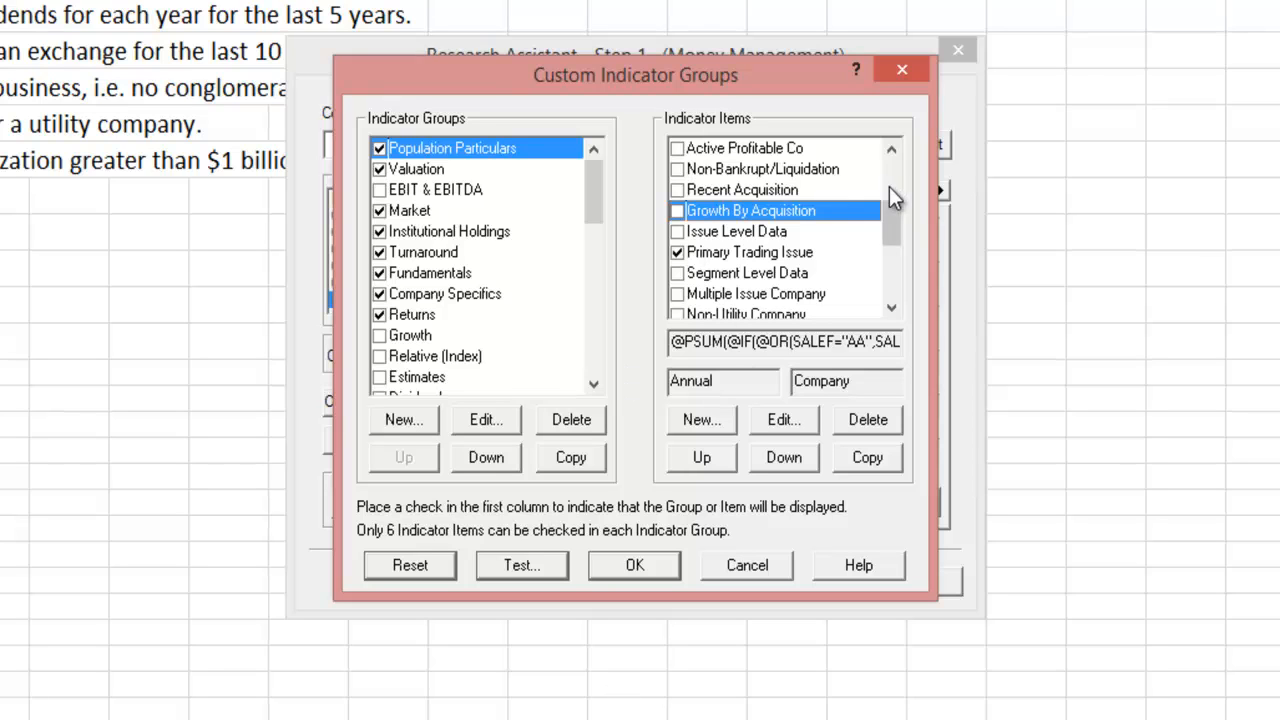
{"action": "left_click_drag", "start_coordinate": [893, 229], "coordinate": [889, 291]}
{"action": "left_click", "coordinate": [679, 295]}
{"action": "left_click", "coordinate": [679, 211]}
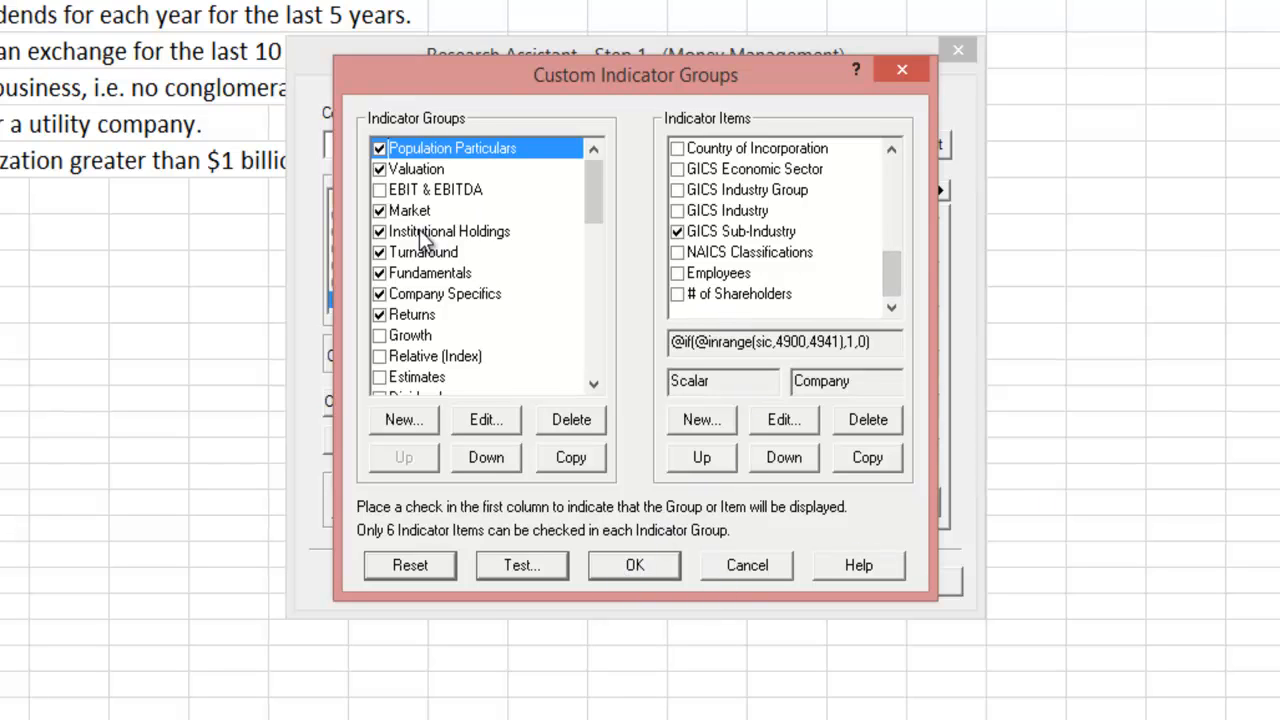
- Save the customization and require Non-ADR, Non-Financial and Non-Utility Company to be True
{"action": "left_click", "coordinate": [634, 566]}
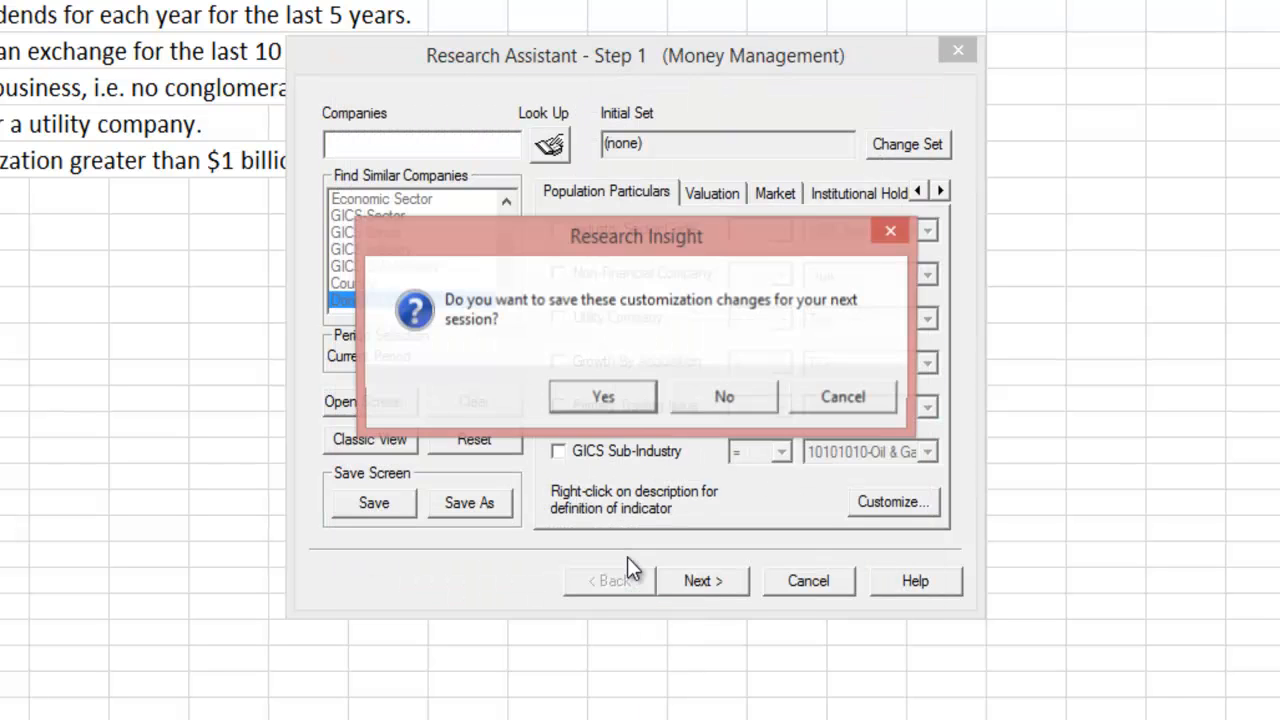
{"action": "left_click", "coordinate": [585, 390]}
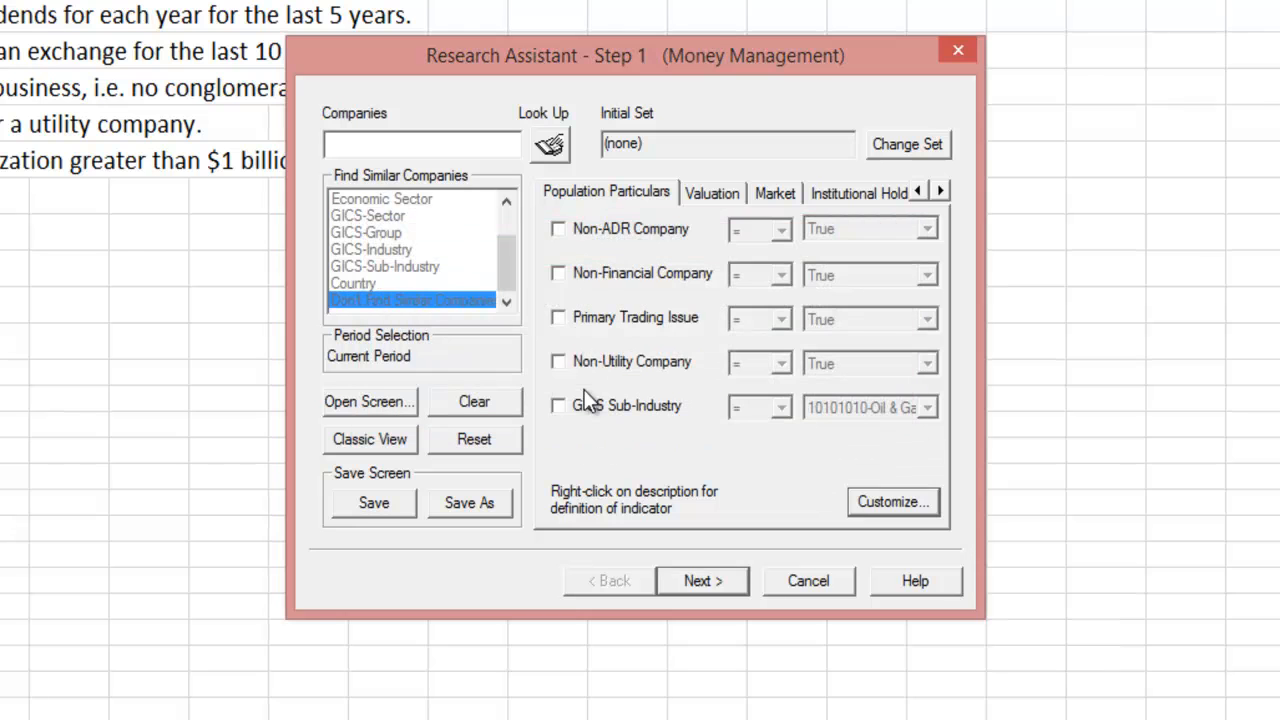
{"action": "left_click", "coordinate": [557, 230]}
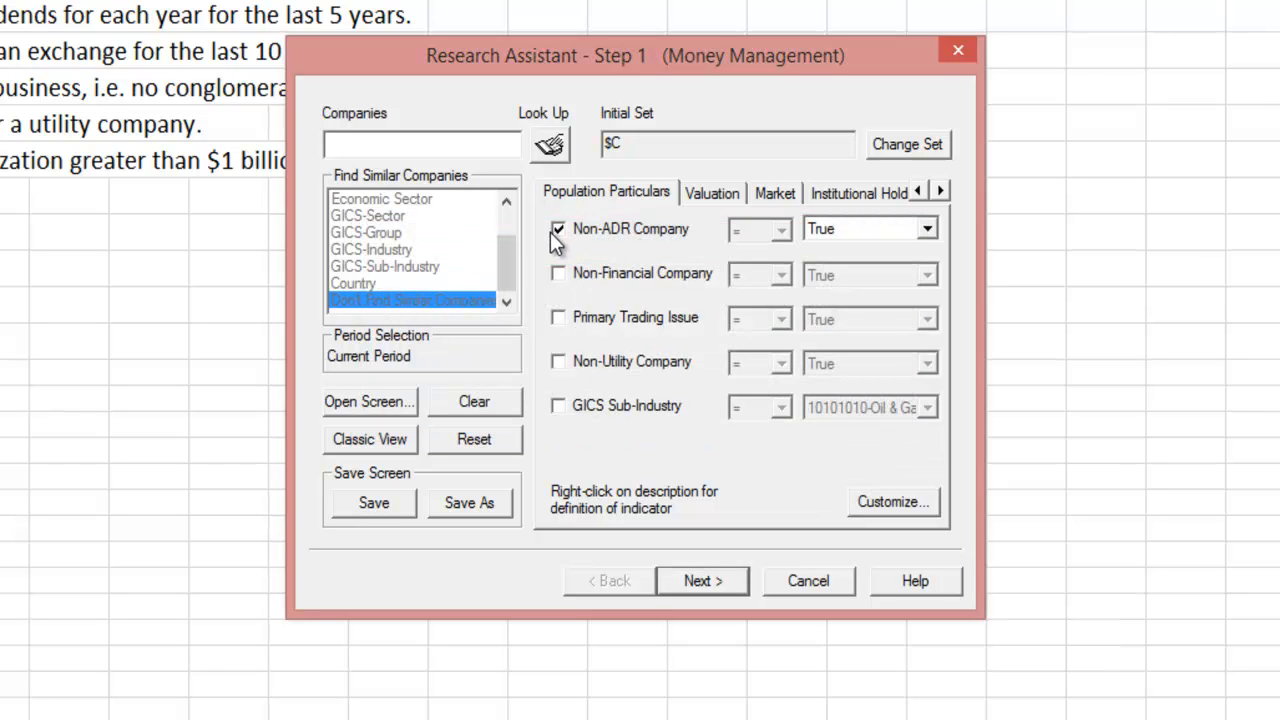
{"action": "left_click", "coordinate": [557, 275]}
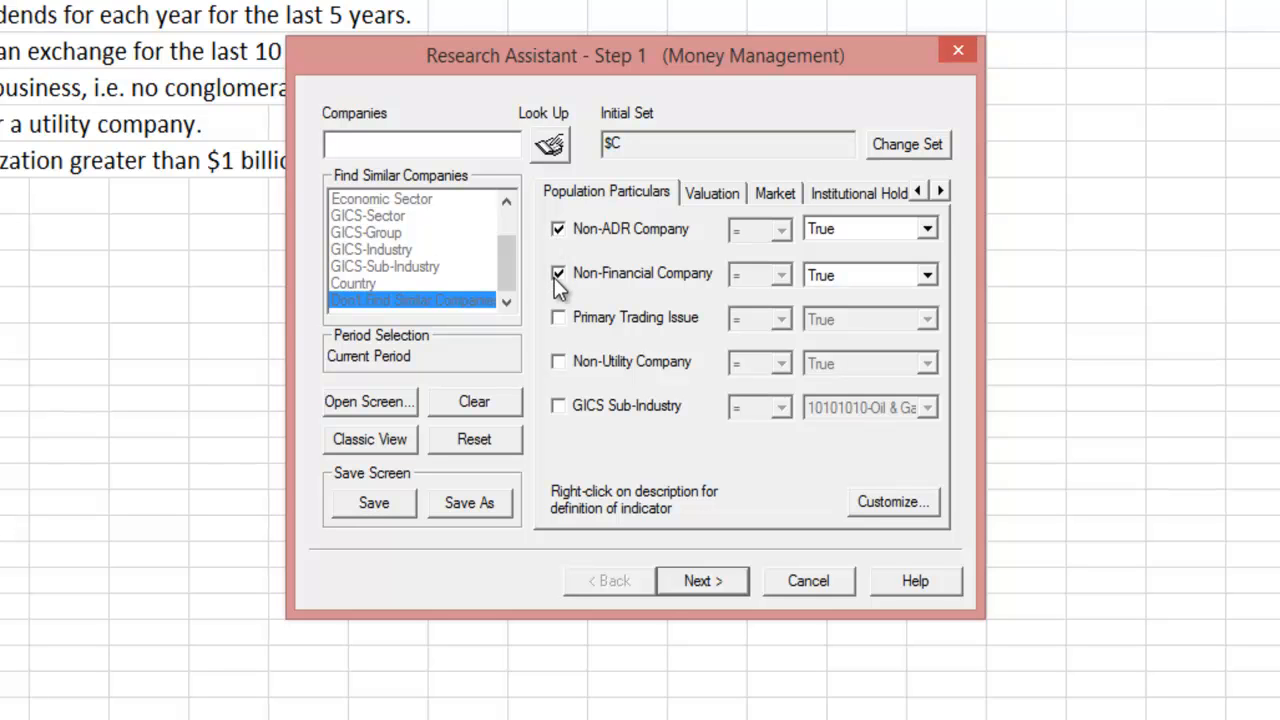
{"action": "left_click", "coordinate": [557, 362]}
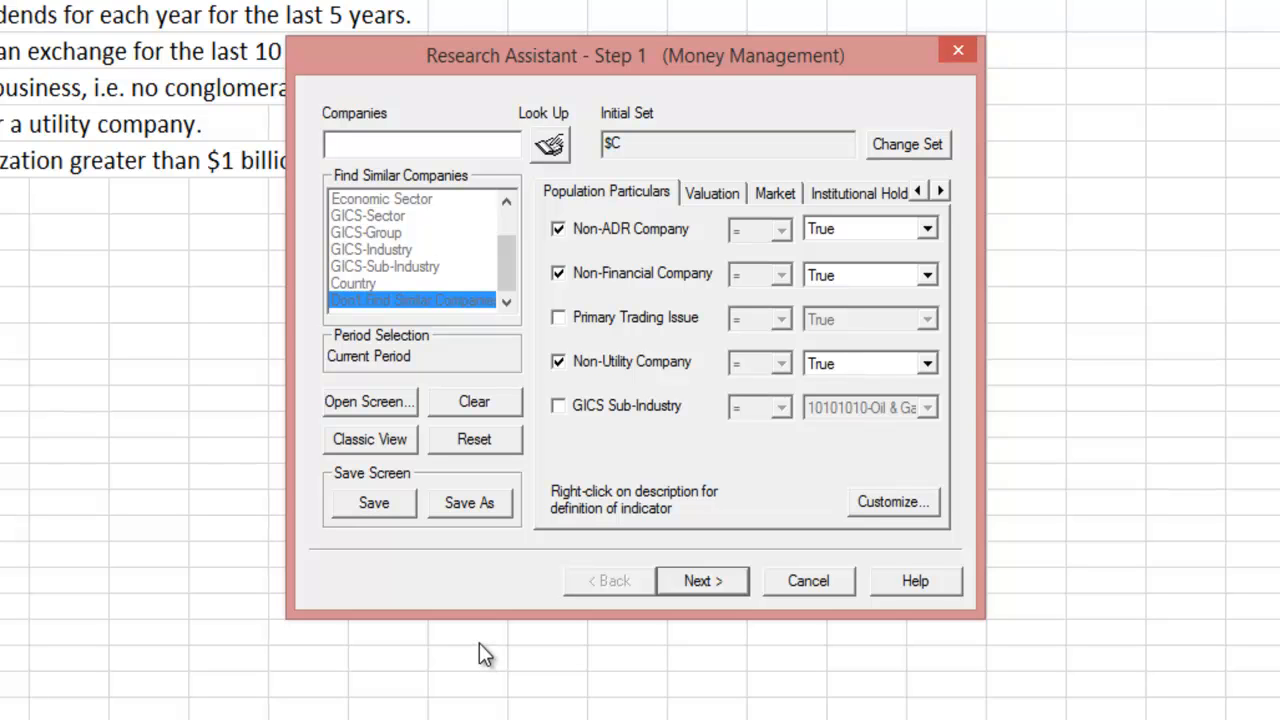
- Require Market Value above 1000 on Valuation and Price - Daily above 0 on Market
{"action": "left_click", "coordinate": [703, 196]}
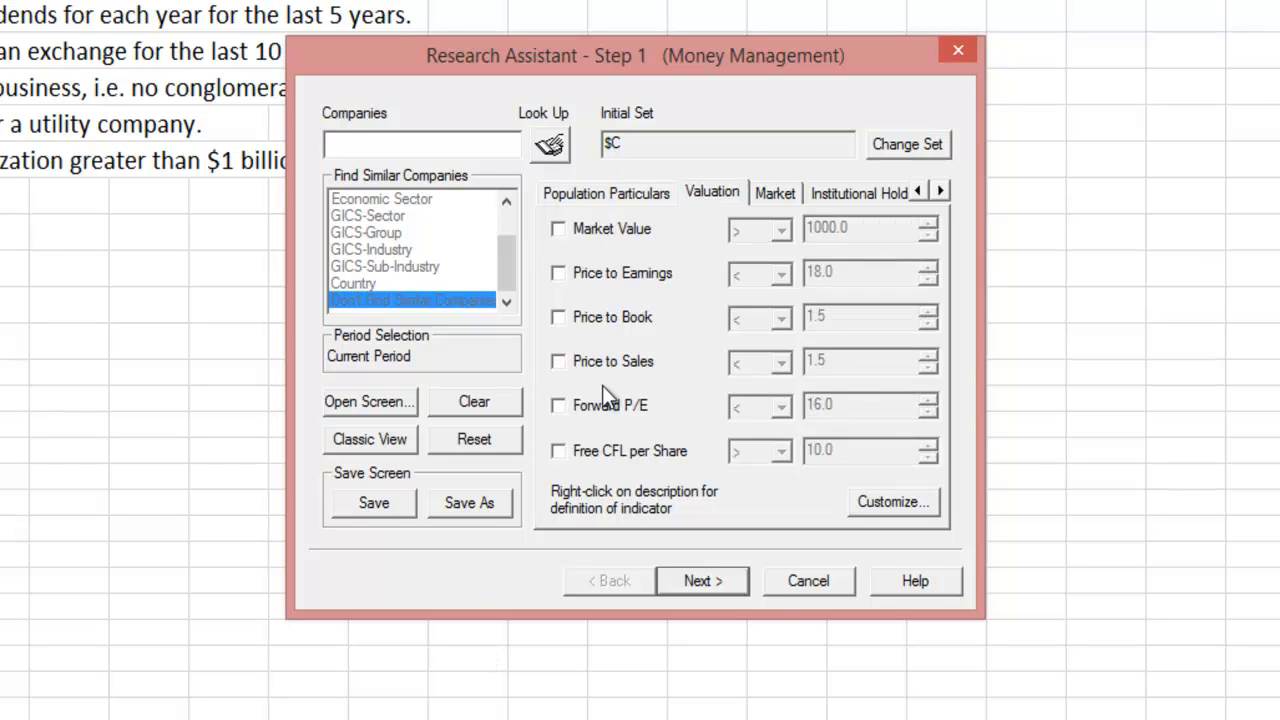
{"action": "left_click", "coordinate": [558, 232]}
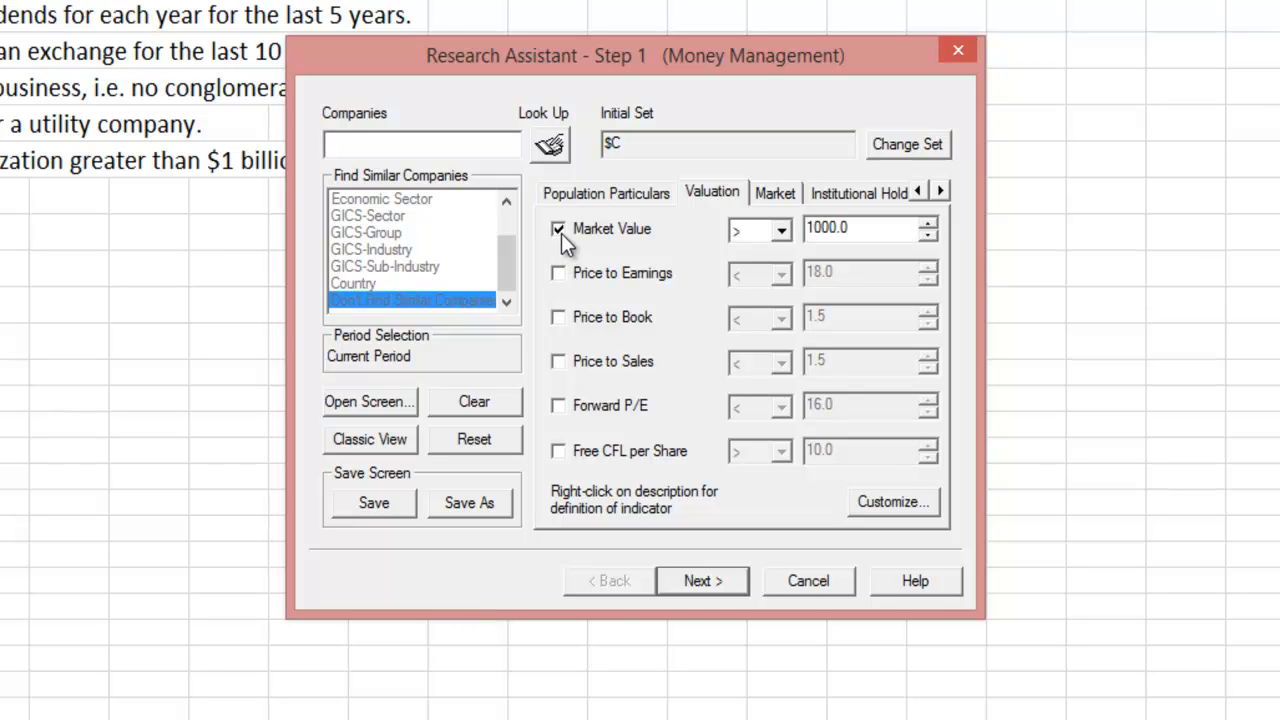
{"action": "left_click", "coordinate": [774, 190]}
{"action": "left_click", "coordinate": [823, 193]}
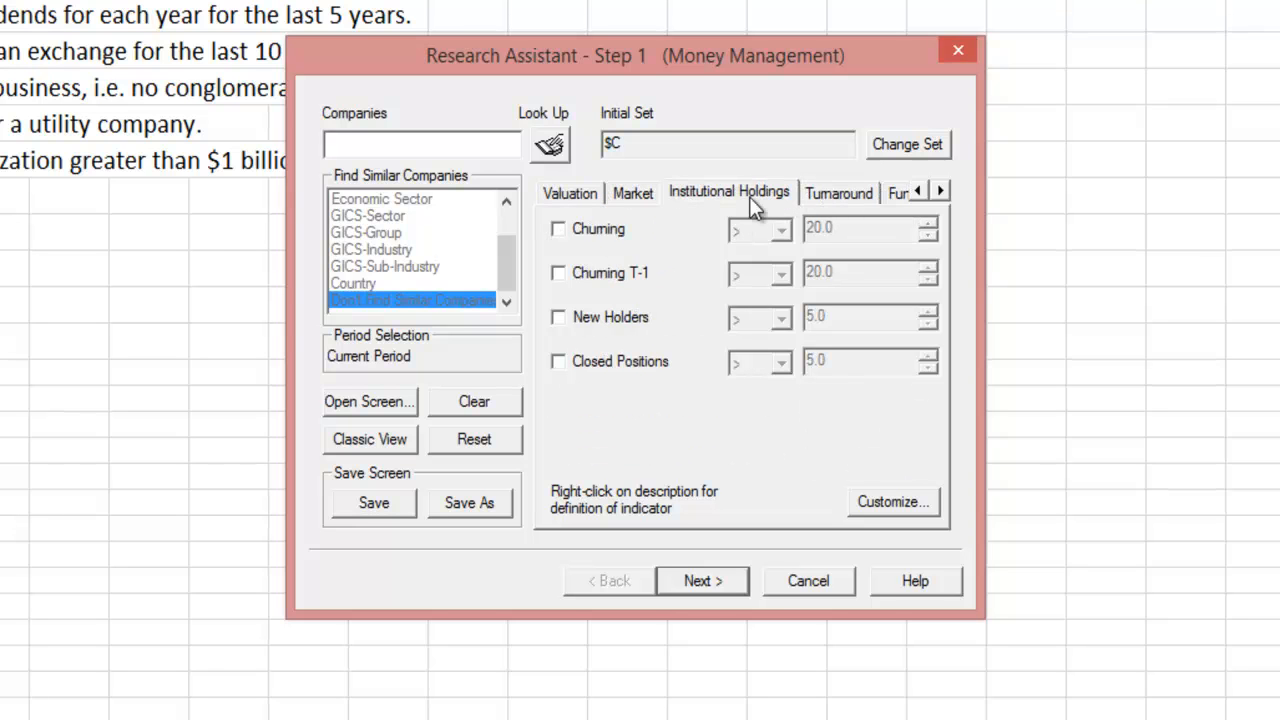
{"action": "left_click", "coordinate": [632, 192]}
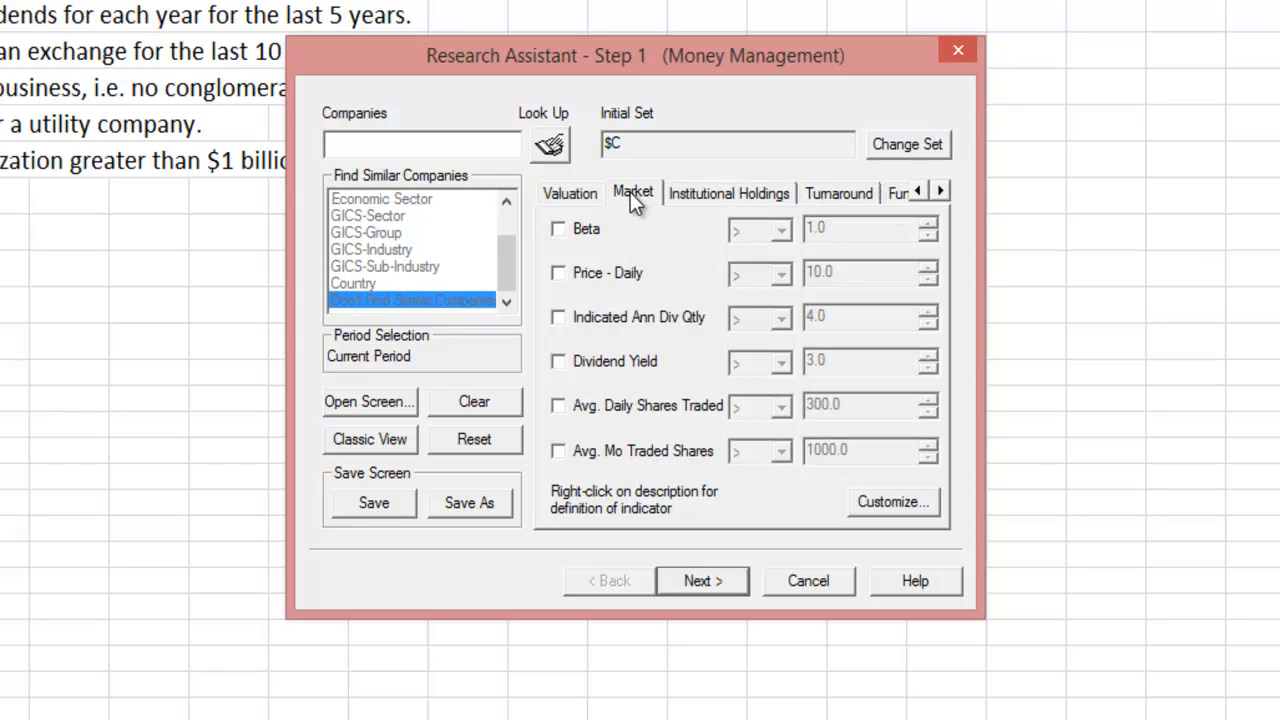
{"action": "left_click", "coordinate": [560, 272]}
{"action": "left_click_drag", "start_coordinate": [843, 280], "coordinate": [768, 276]}
{"action": "type", "text": "0"}
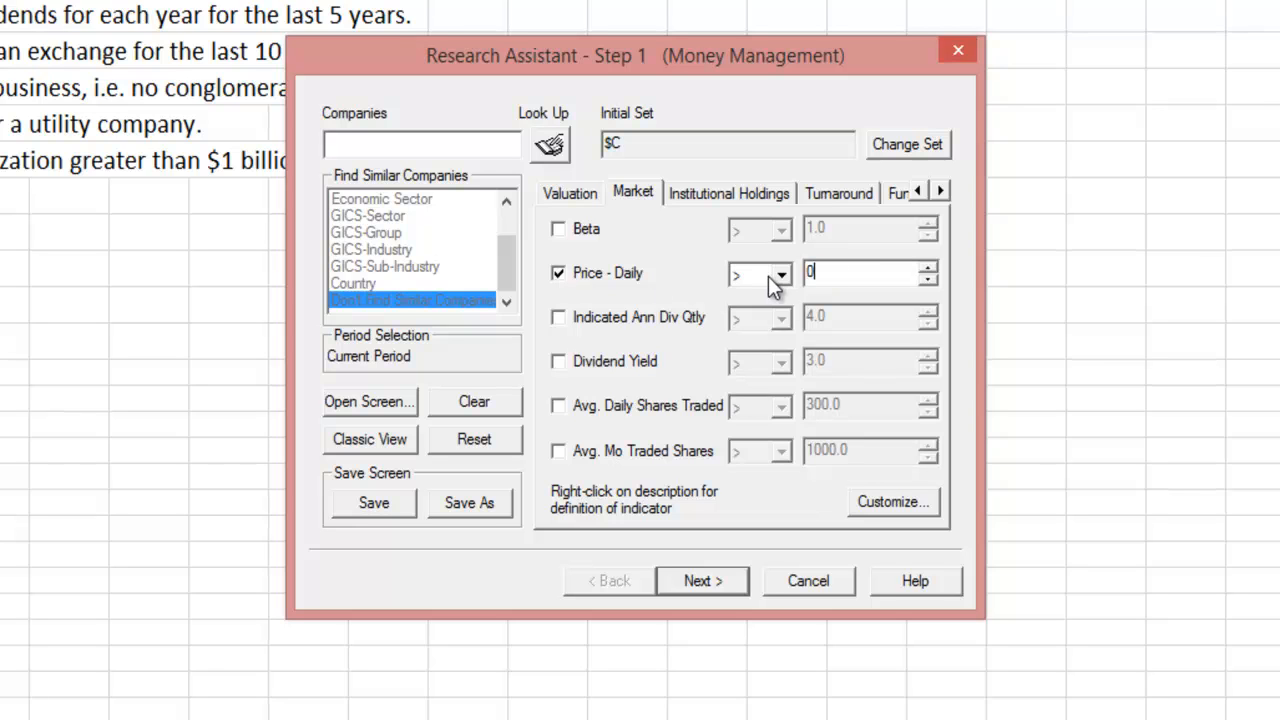
- On Fundamentals, require Net Income > 0 and Common Equity > 0
{"action": "left_click", "coordinate": [750, 192]}
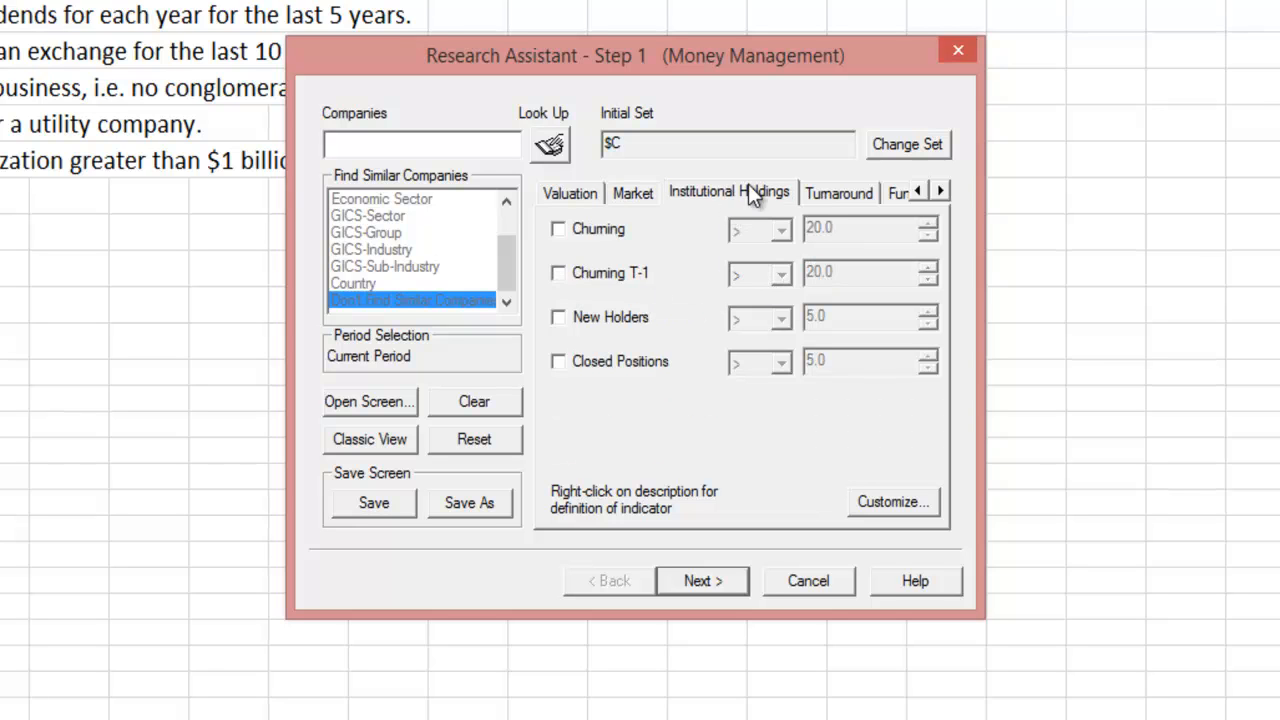
{"action": "left_click", "coordinate": [819, 190]}
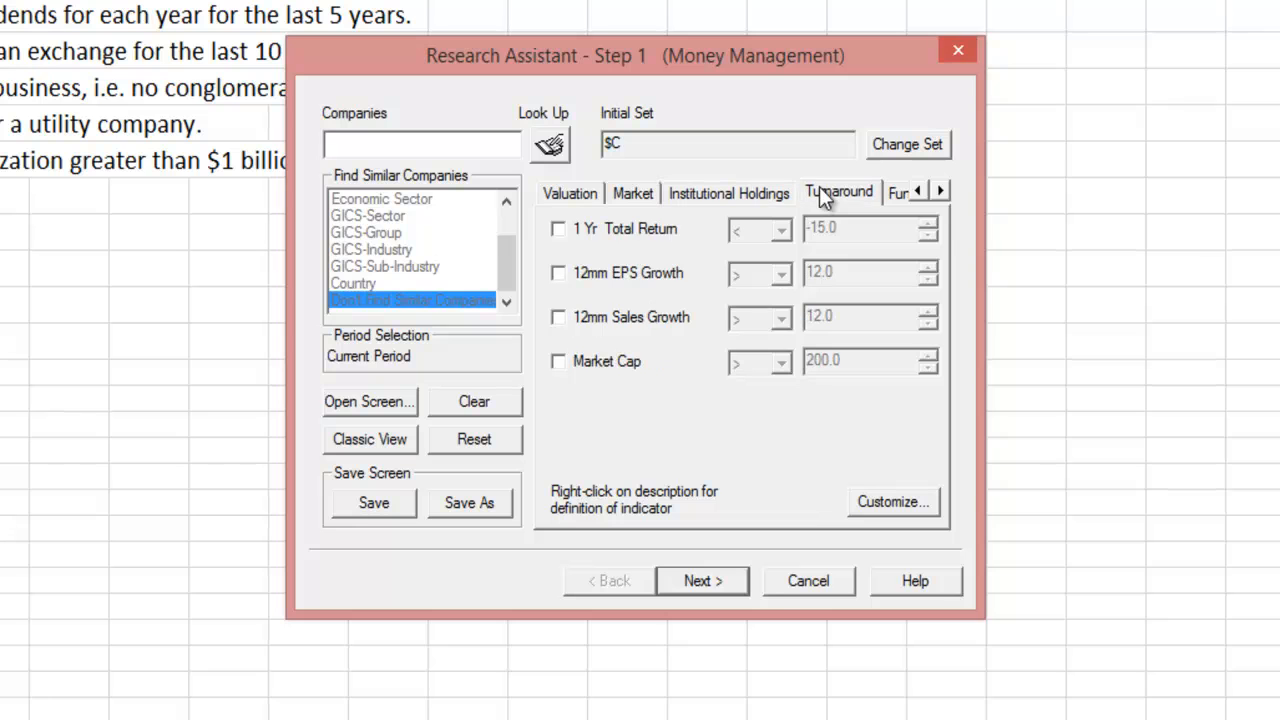
{"action": "left_click", "coordinate": [897, 193]}
{"action": "left_click", "coordinate": [557, 276]}
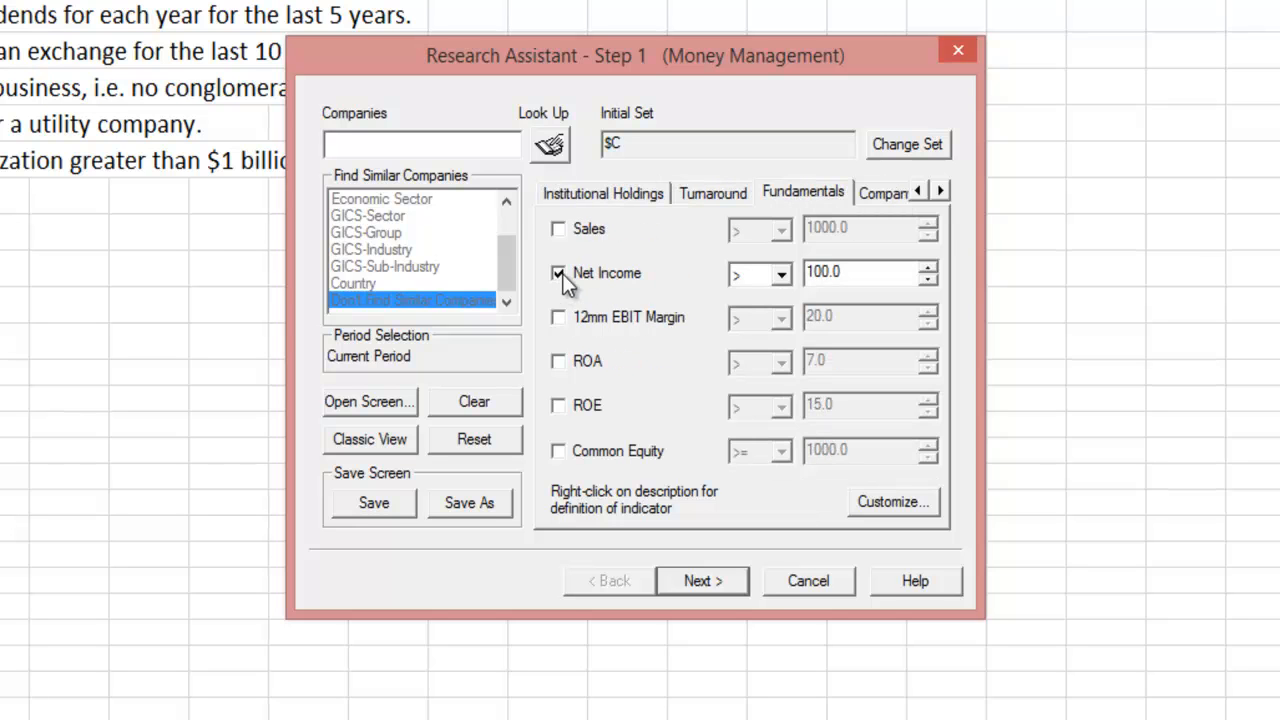
{"action": "type", "text": "0"}
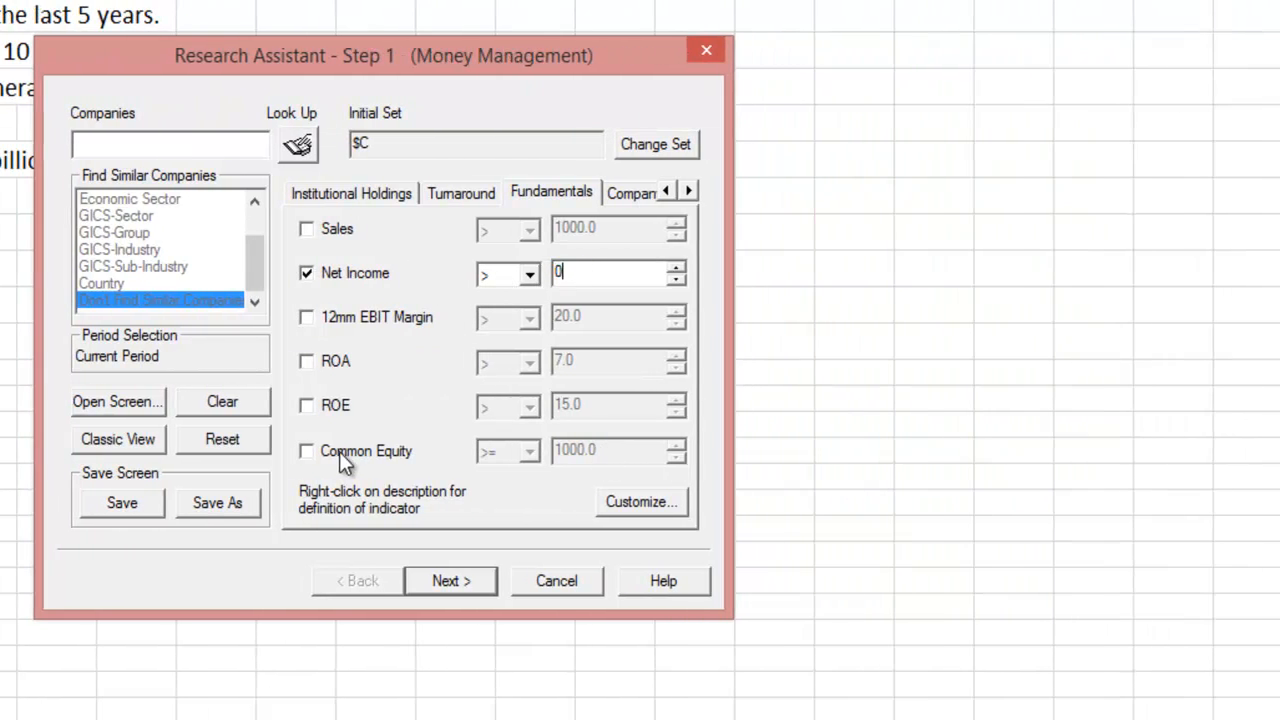
{"action": "left_click", "coordinate": [307, 452]}
{"action": "left_click", "coordinate": [529, 451]}
{"action": "left_click", "coordinate": [513, 478]}
{"action": "key", "text": "Tab"}
{"action": "type", "text": "0"}
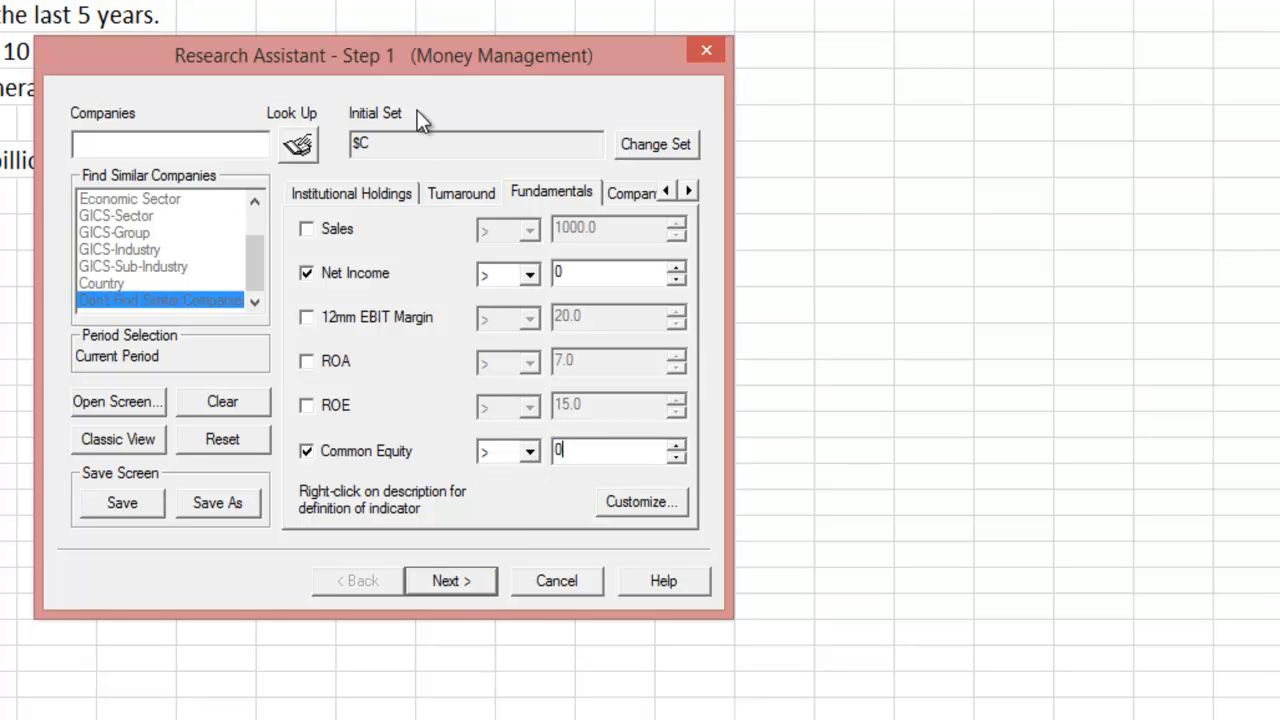
{"action": "left_click_drag", "start_coordinate": [398, 69], "coordinate": [768, 43]}
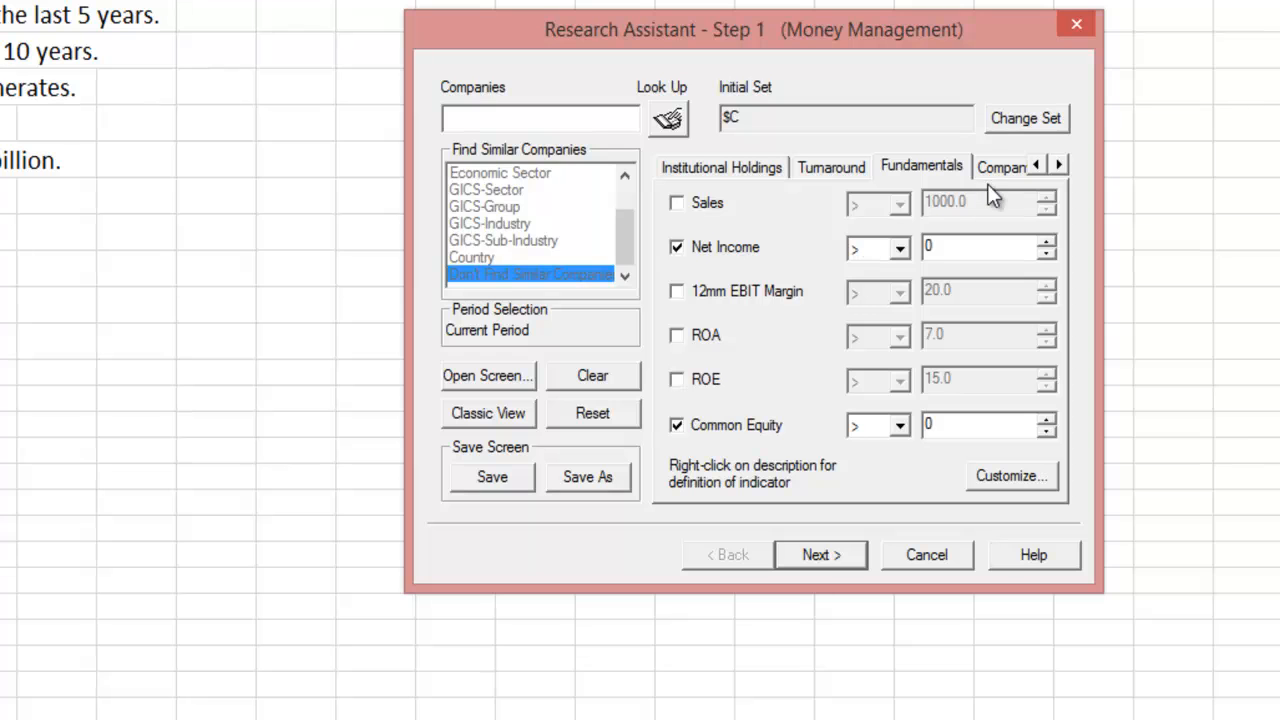
- On the EBIT & EBITDA criteria, require EBIT 12MM > 0
{"action": "left_click", "coordinate": [1063, 168]}
{"action": "left_click", "coordinate": [1063, 168]}
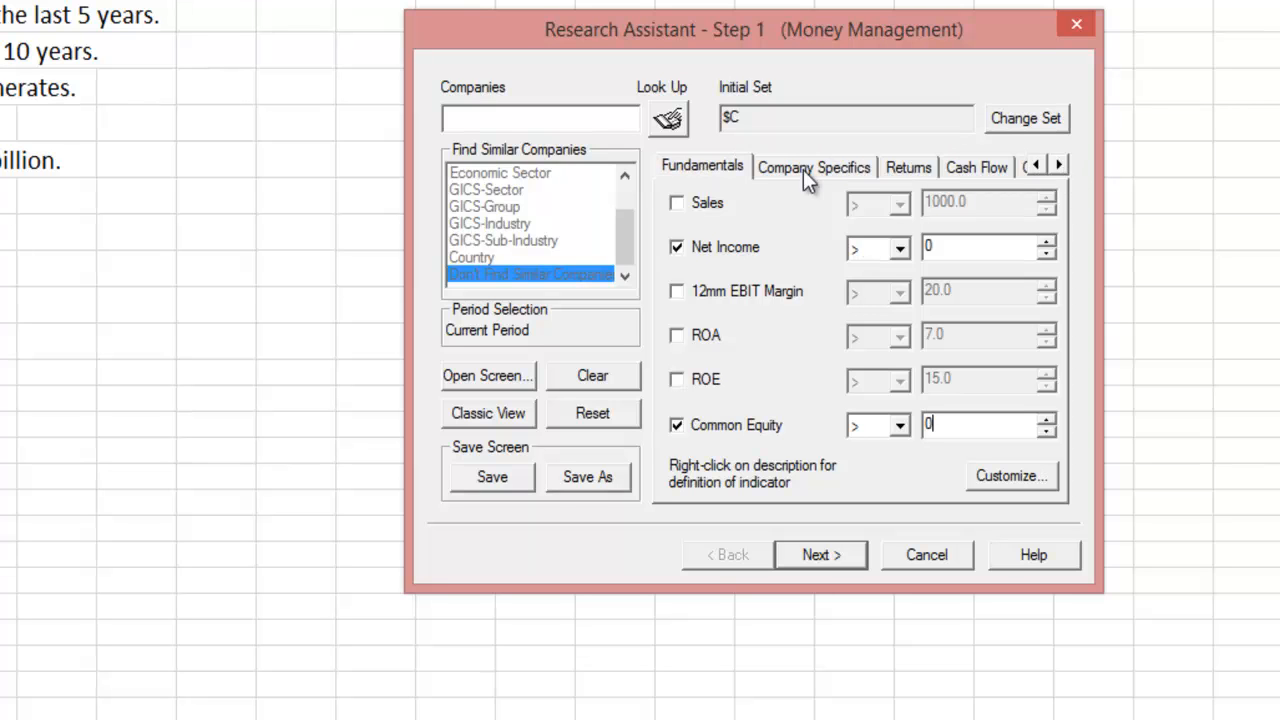
{"action": "left_click", "coordinate": [803, 170]}
{"action": "left_click", "coordinate": [908, 165]}
{"action": "left_click", "coordinate": [968, 167]}
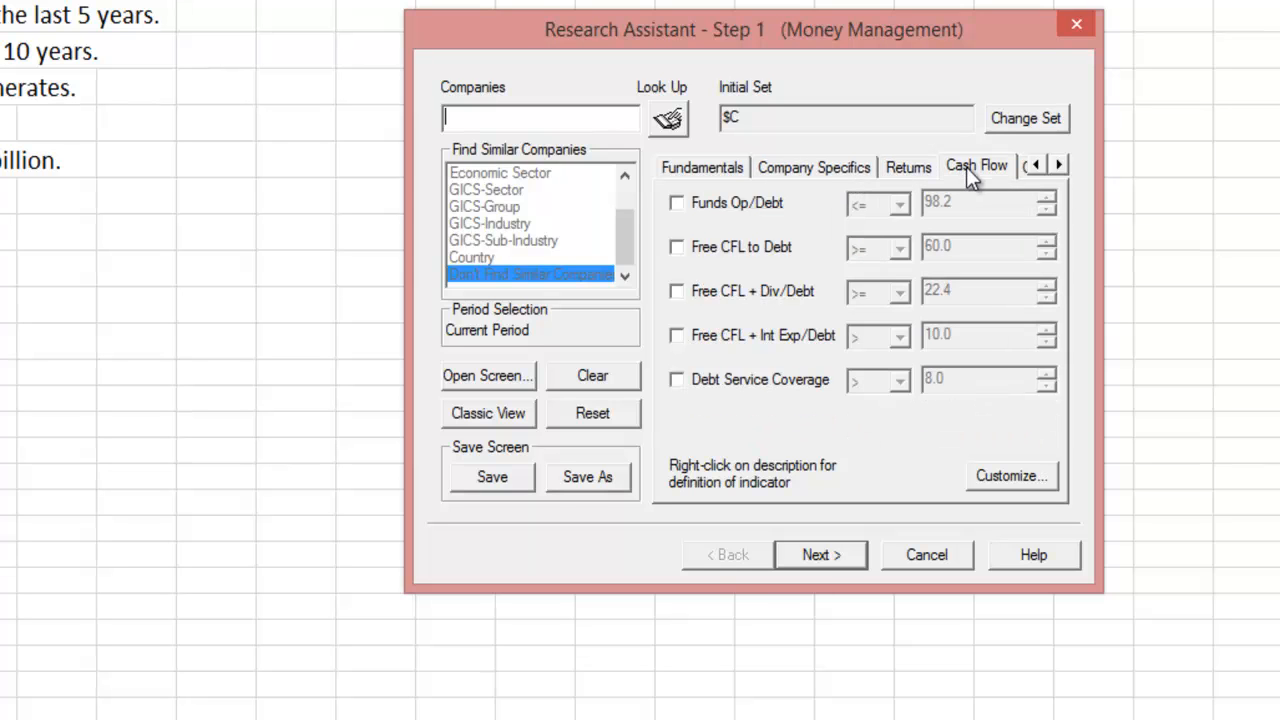
{"action": "left_click", "coordinate": [1059, 166]}
{"action": "left_click", "coordinate": [1059, 166]}
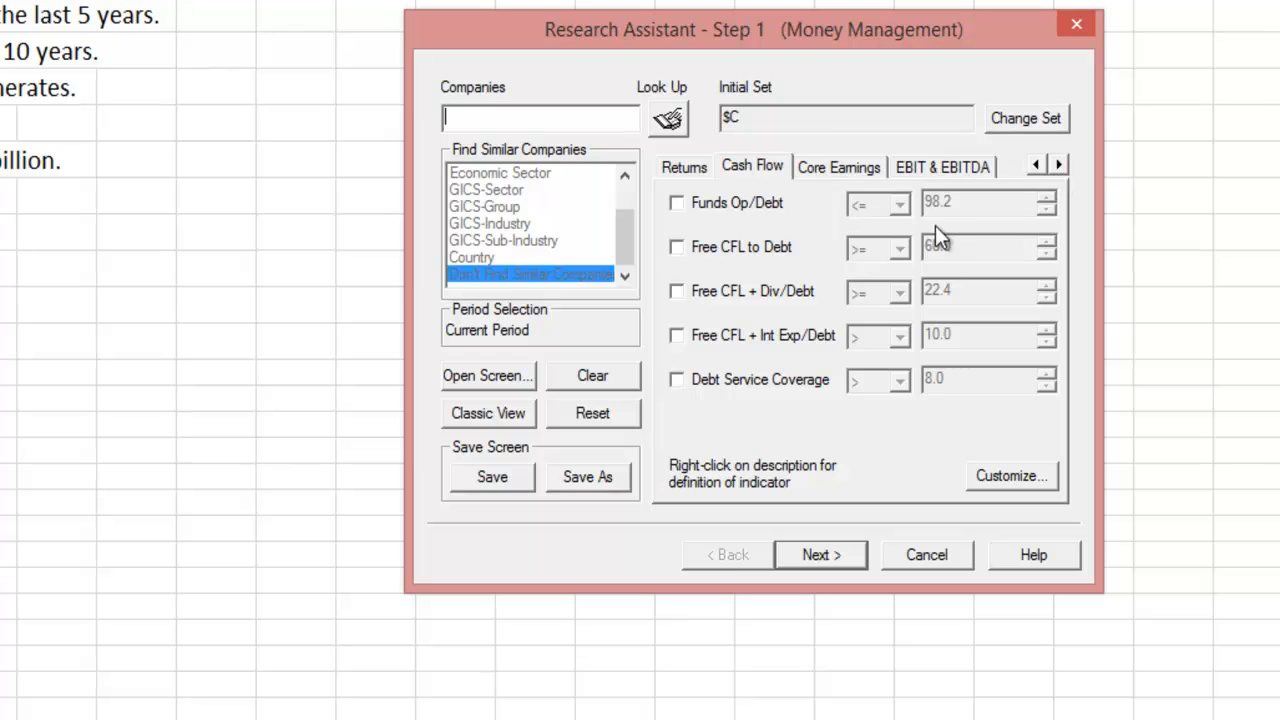
{"action": "left_click", "coordinate": [1035, 166]}
{"action": "left_click", "coordinate": [1035, 166]}
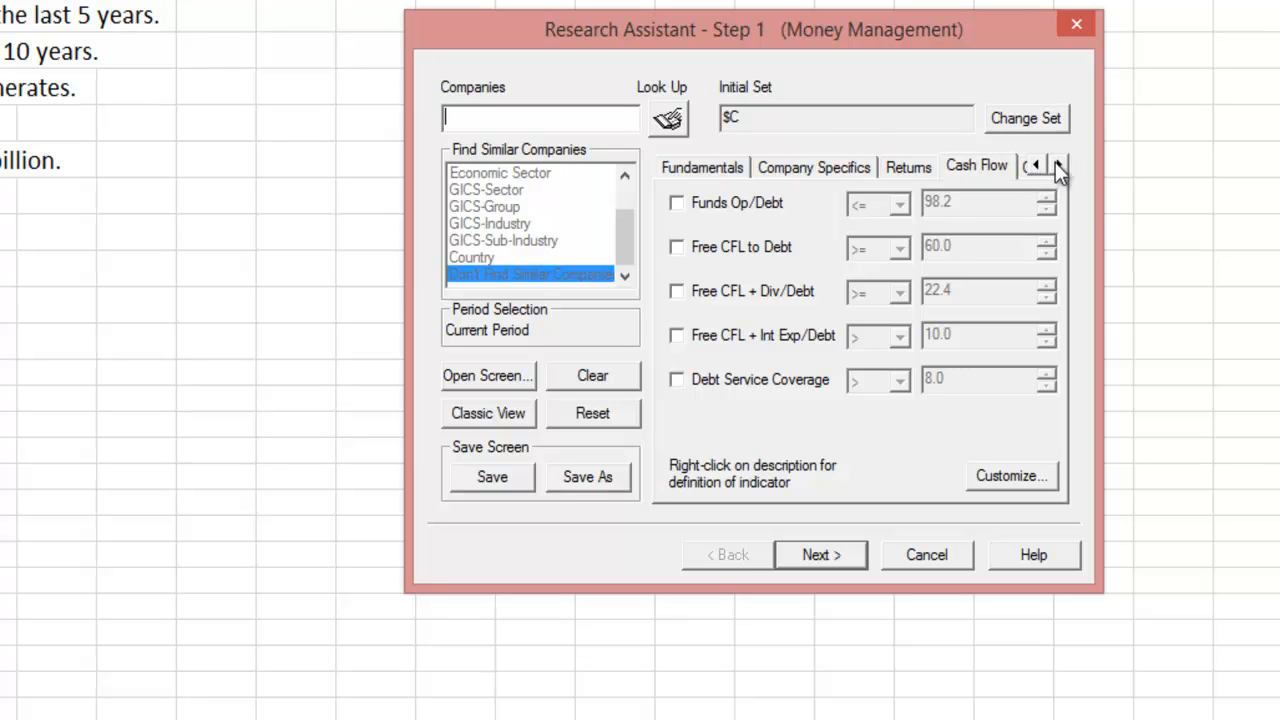
{"action": "left_click", "coordinate": [1060, 166]}
{"action": "left_click", "coordinate": [1060, 166]}
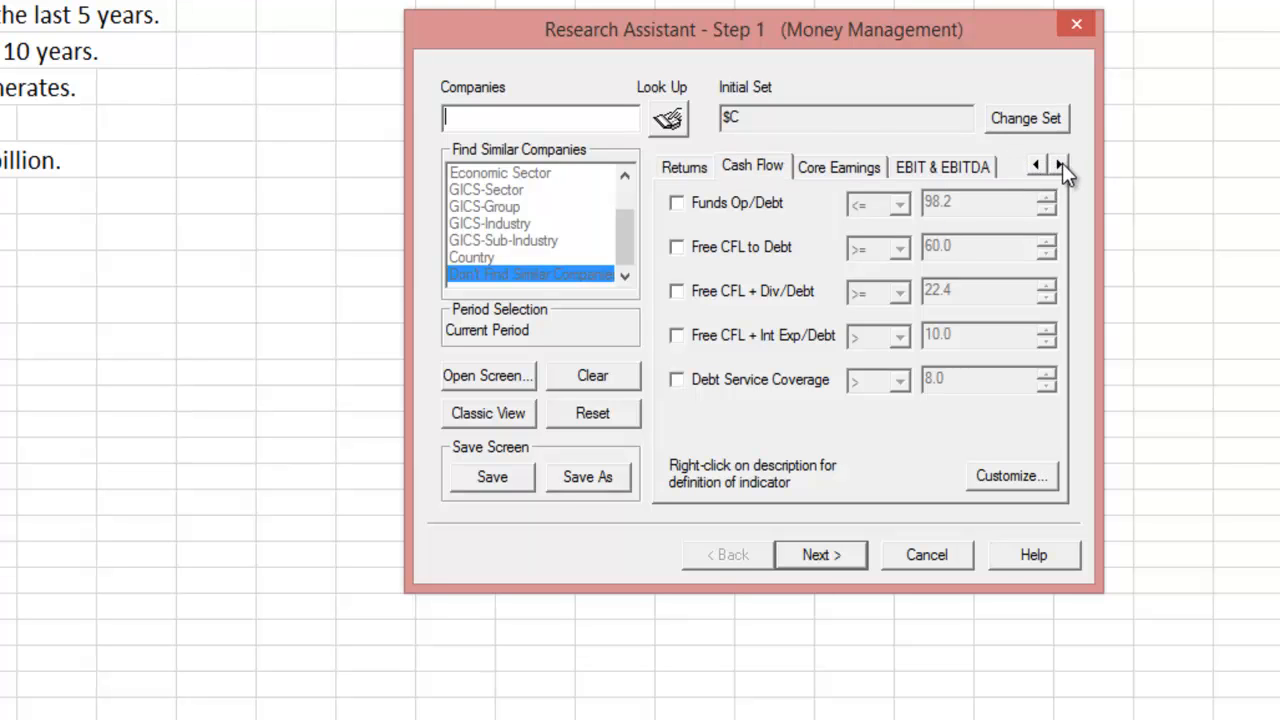
{"action": "left_click", "coordinate": [966, 171]}
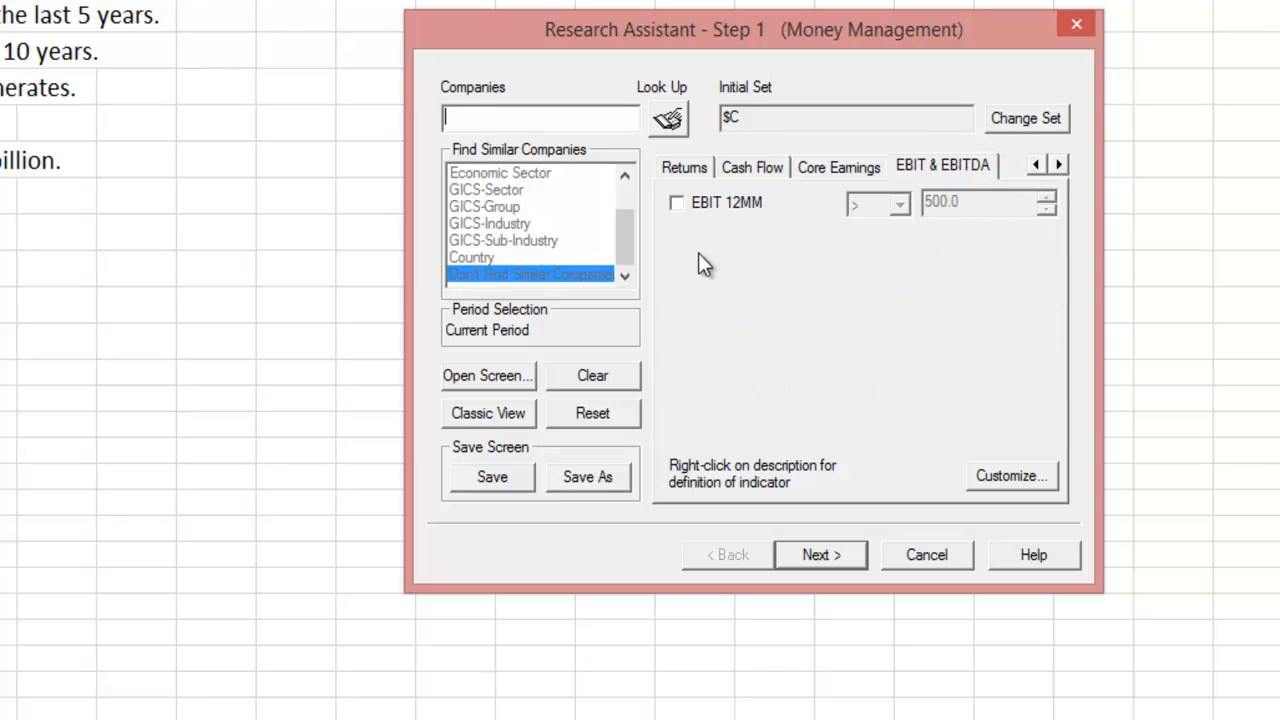
{"action": "left_click", "coordinate": [684, 200]}
{"action": "type", "text": "0"}
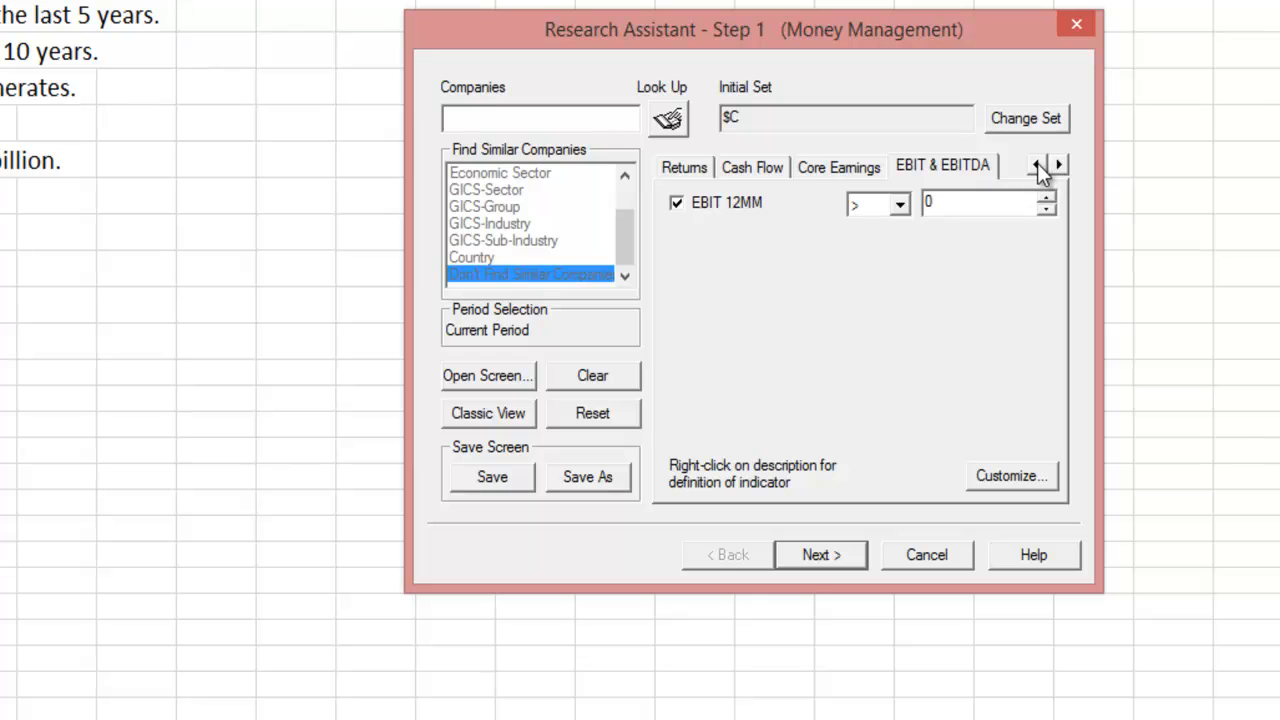
- On the Market criteria, require Dividend Yield > 0
{"action": "left_click", "coordinate": [1037, 165]}
{"action": "left_click", "coordinate": [1037, 165]}
{"action": "left_click", "coordinate": [1037, 165]}
{"action": "left_click", "coordinate": [1037, 165]}
{"action": "left_click", "coordinate": [1037, 165]}
{"action": "left_click", "coordinate": [1037, 165]}
{"action": "left_click", "coordinate": [765, 169]}
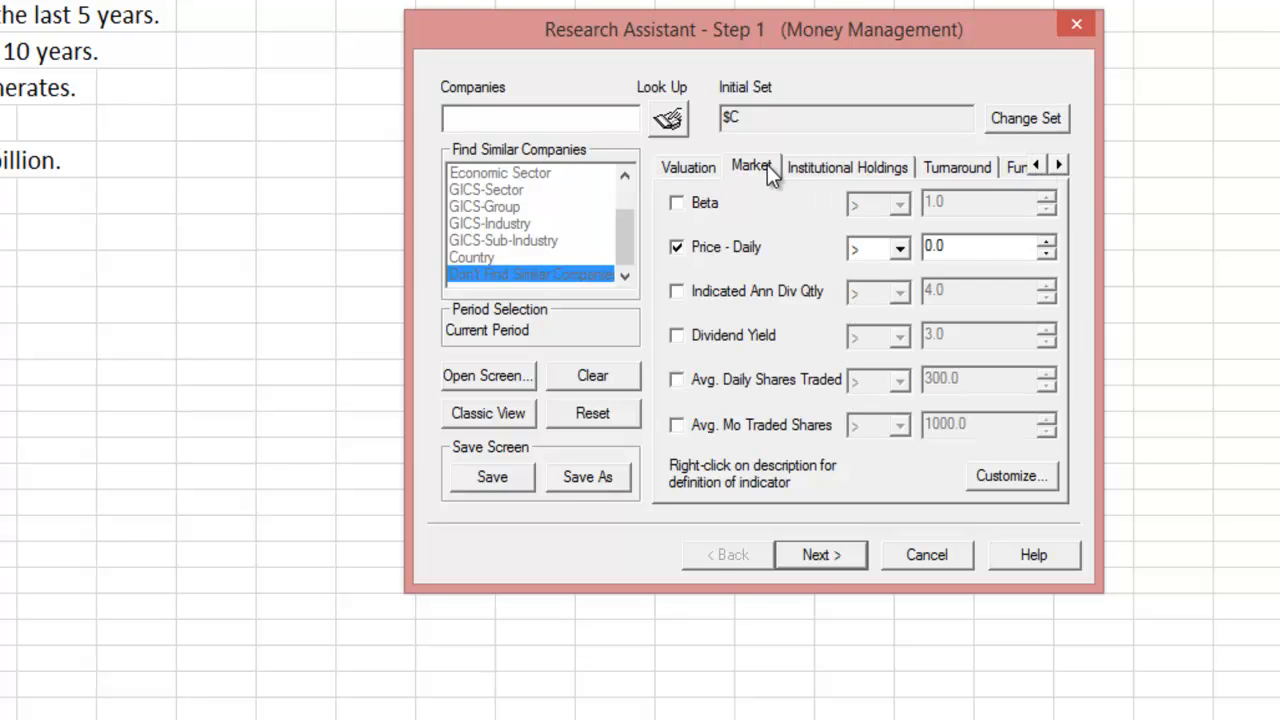
{"action": "left_click", "coordinate": [676, 336]}
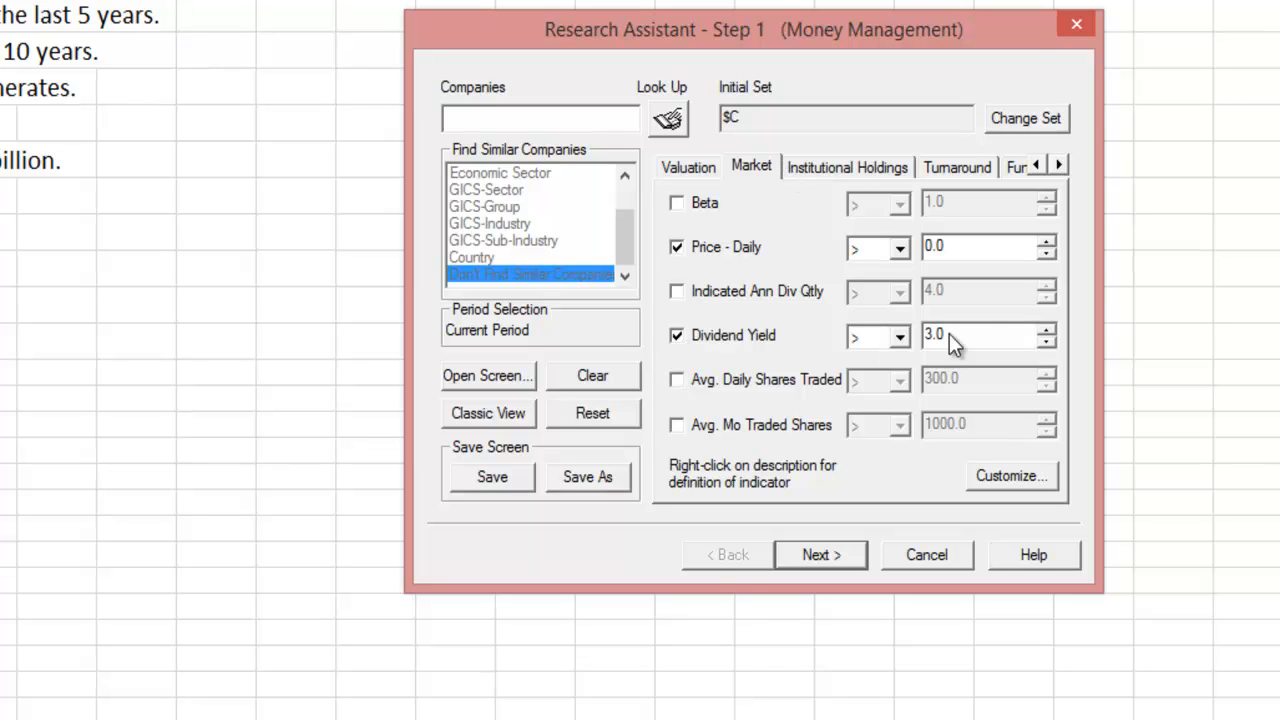
{"action": "double_click", "coordinate": [914, 336]}
{"action": "type", "text": "0"}
- Switch to Classic View and load row 6's mkvalm>1000.0 formula into the edit box
{"action": "left_click", "coordinate": [490, 413]}
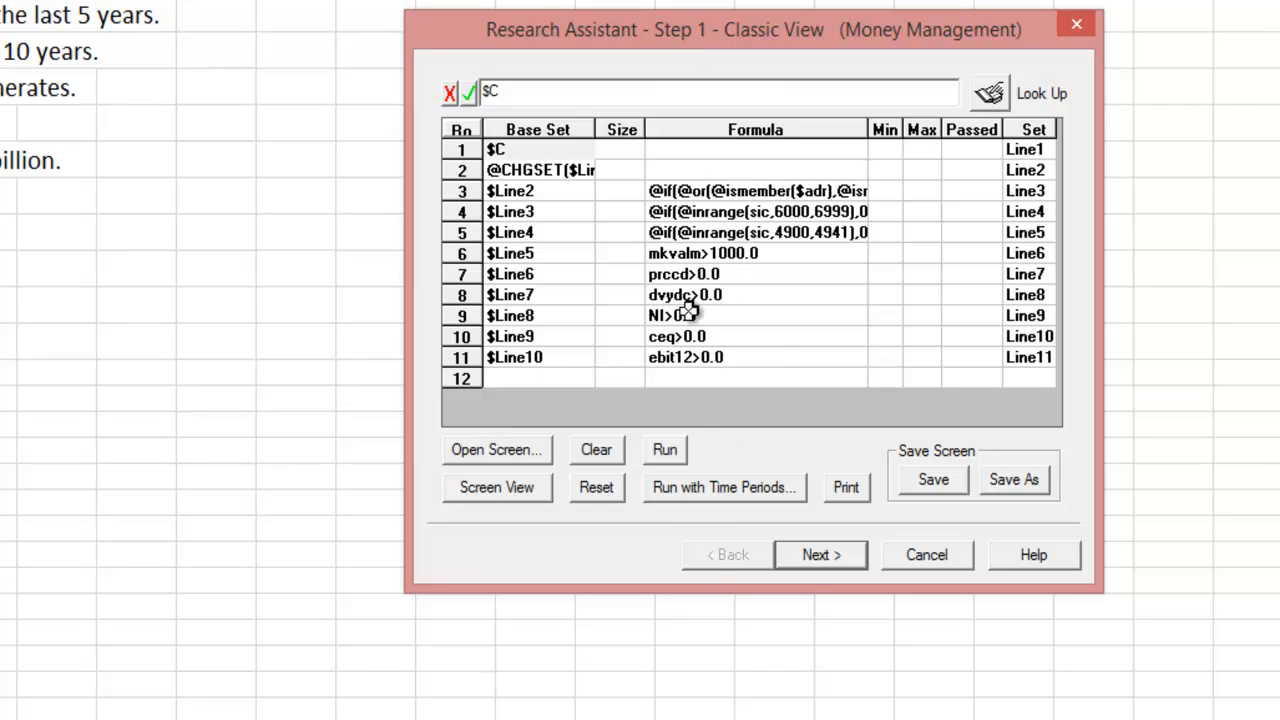
{"action": "left_click", "coordinate": [680, 254]}
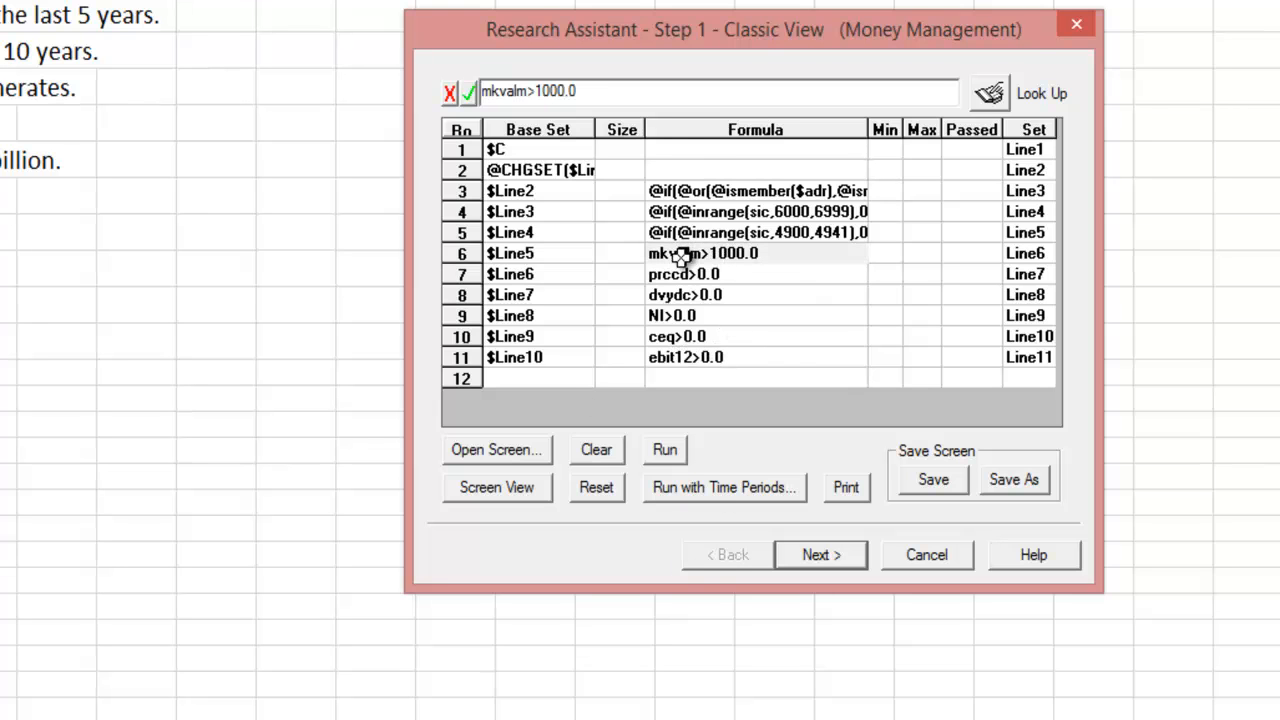
- In Look Up, browse company categories such as $SP_100 and item categories like Capital IQ Estimates
{"action": "left_click", "coordinate": [985, 95]}
{"action": "left_click", "coordinate": [150, 264]}
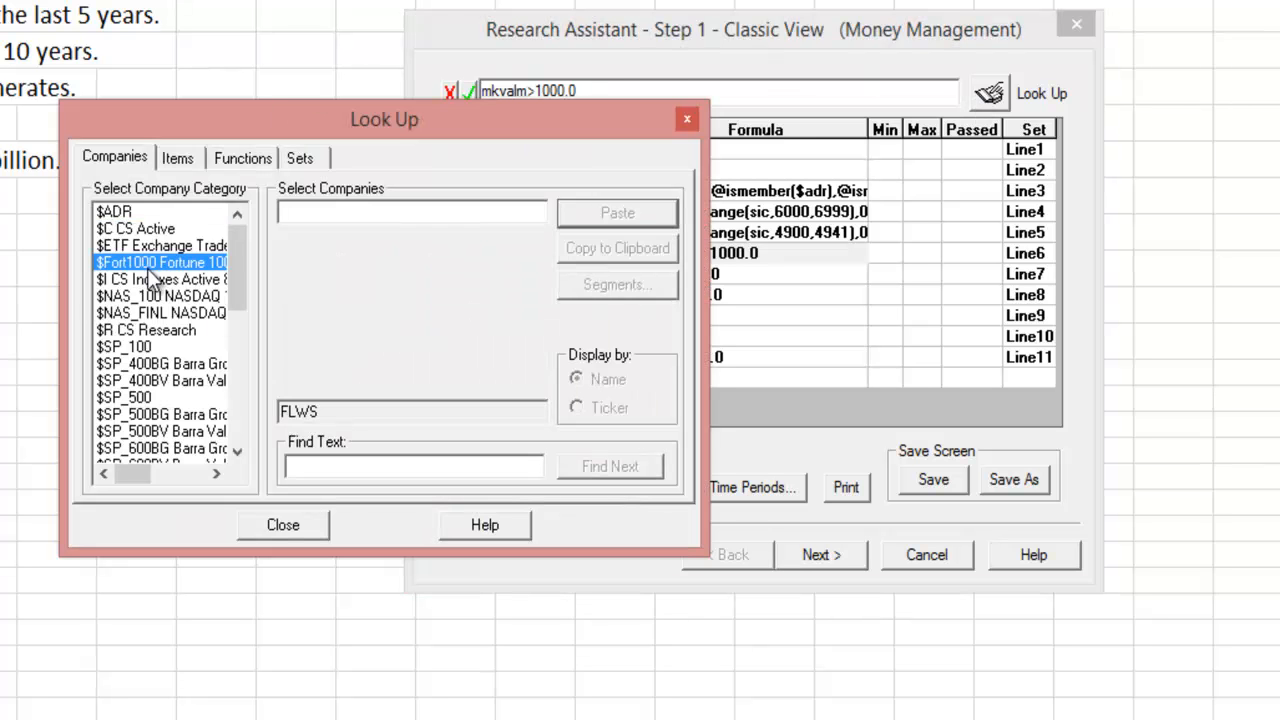
{"action": "left_click", "coordinate": [149, 435]}
{"action": "left_click", "coordinate": [151, 383]}
{"action": "left_click", "coordinate": [153, 348]}
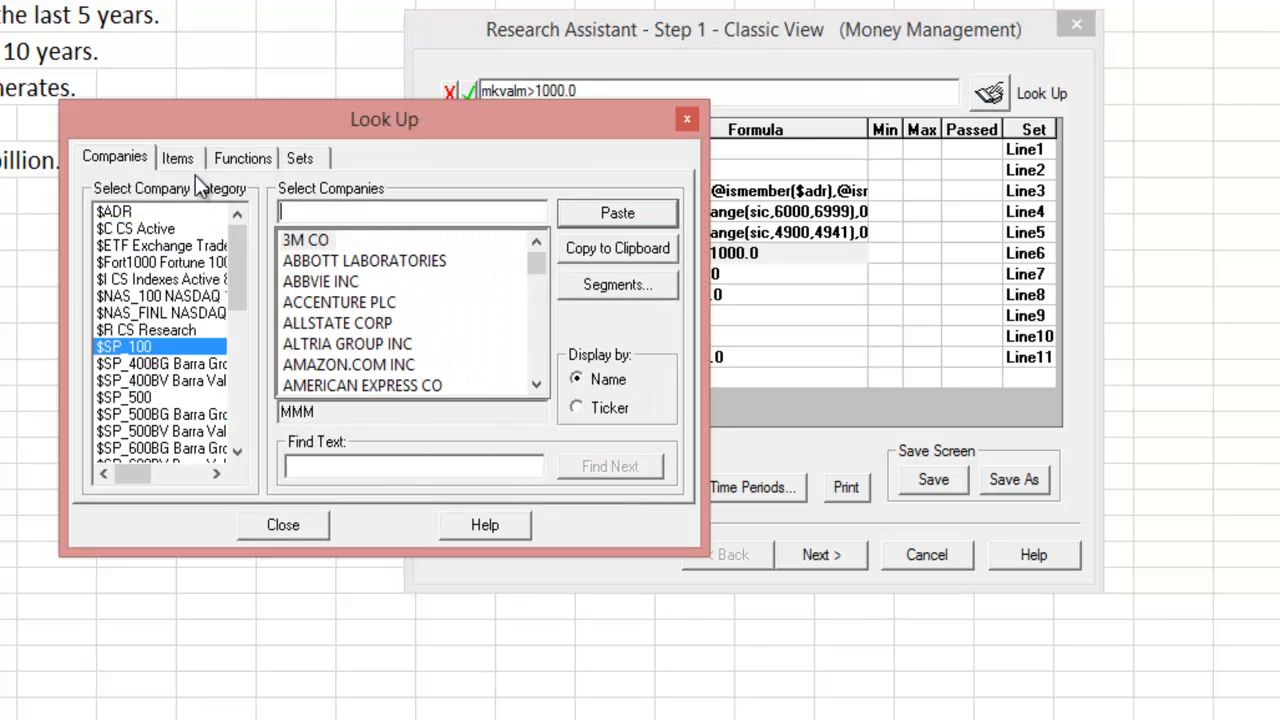
{"action": "left_click", "coordinate": [180, 166]}
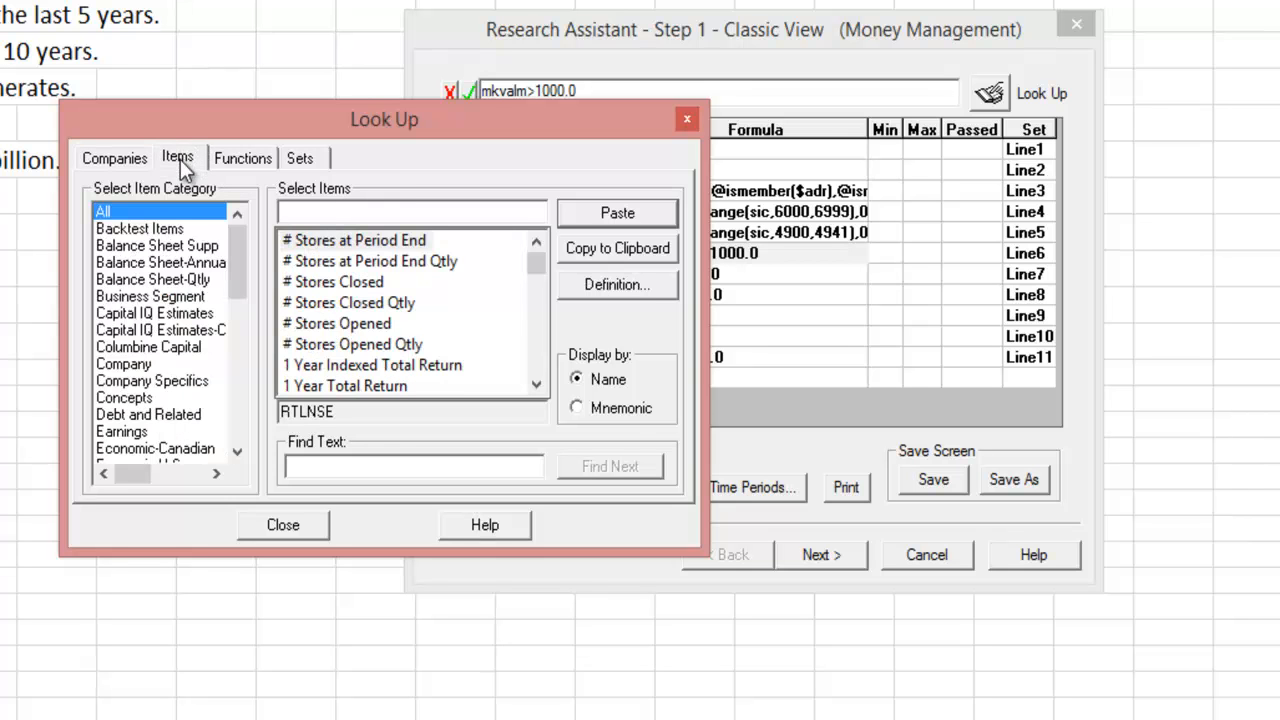
{"action": "left_click", "coordinate": [133, 447]}
{"action": "left_click", "coordinate": [147, 331]}
{"action": "left_click", "coordinate": [163, 263]}
{"action": "left_click", "coordinate": [166, 331]}
{"action": "left_click", "coordinate": [158, 230]}
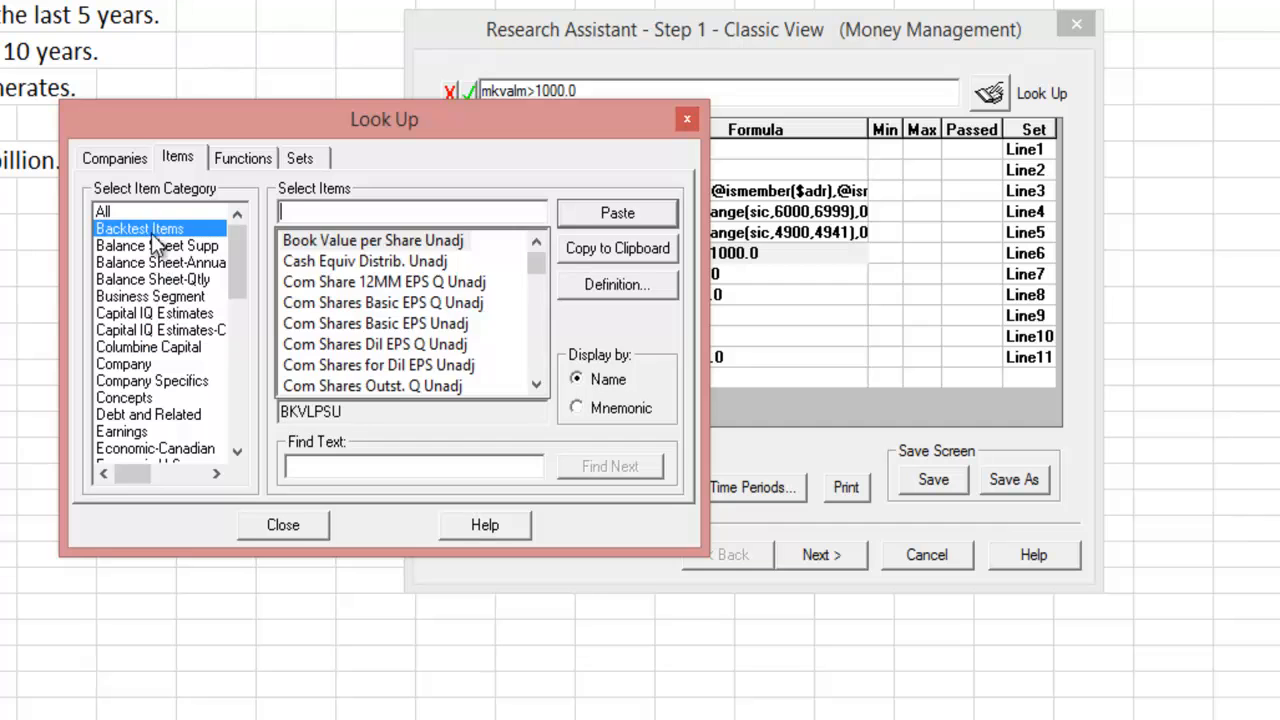
{"action": "left_click", "coordinate": [152, 246]}
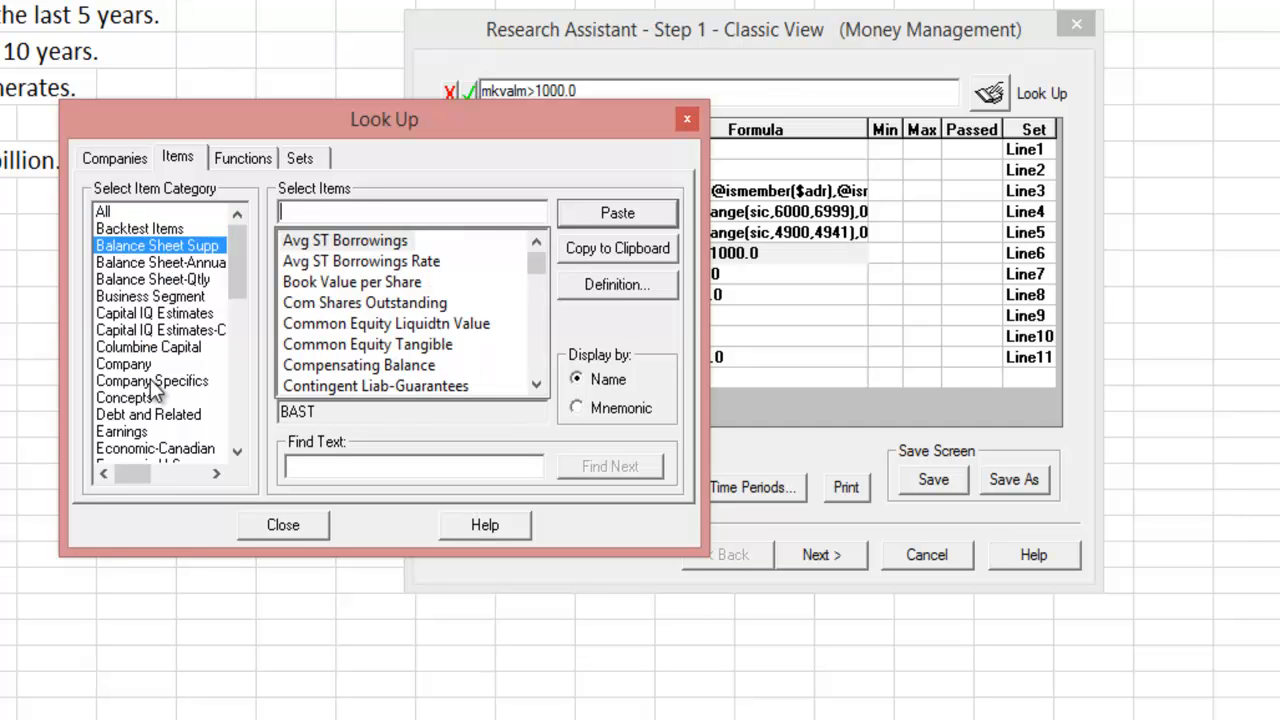
{"action": "left_click", "coordinate": [153, 314]}
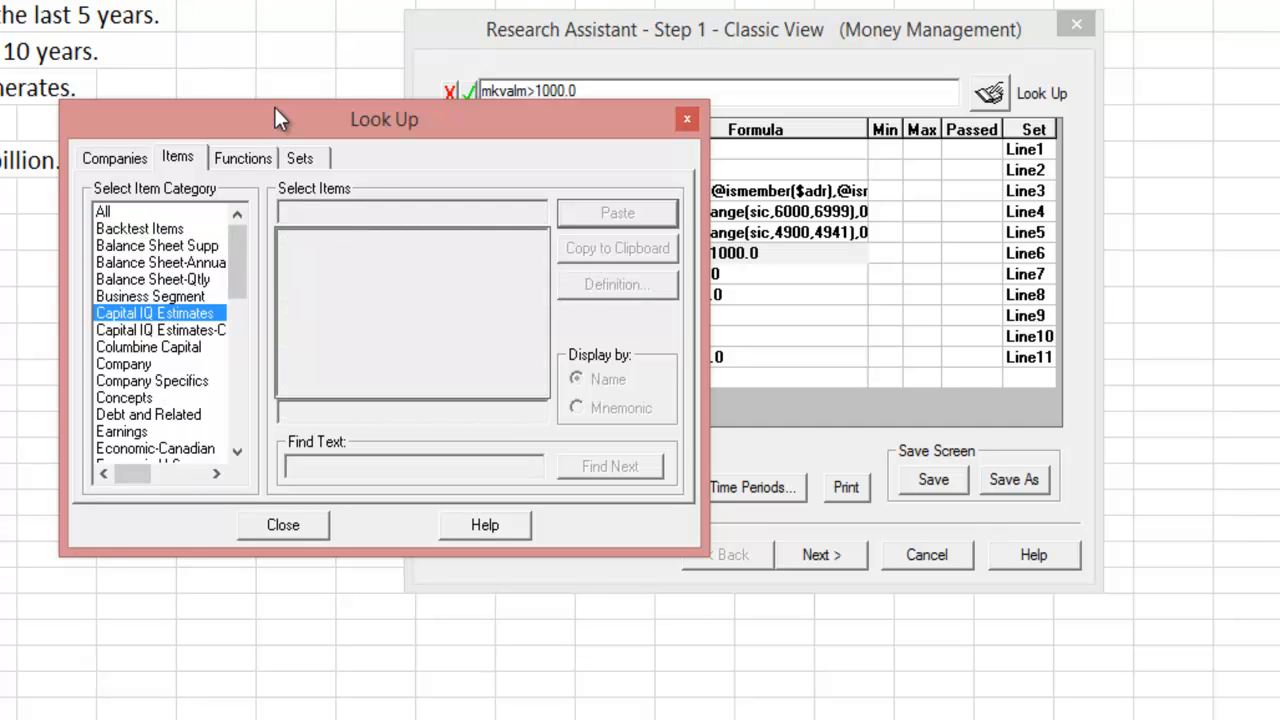
{"action": "left_click", "coordinate": [240, 158]}
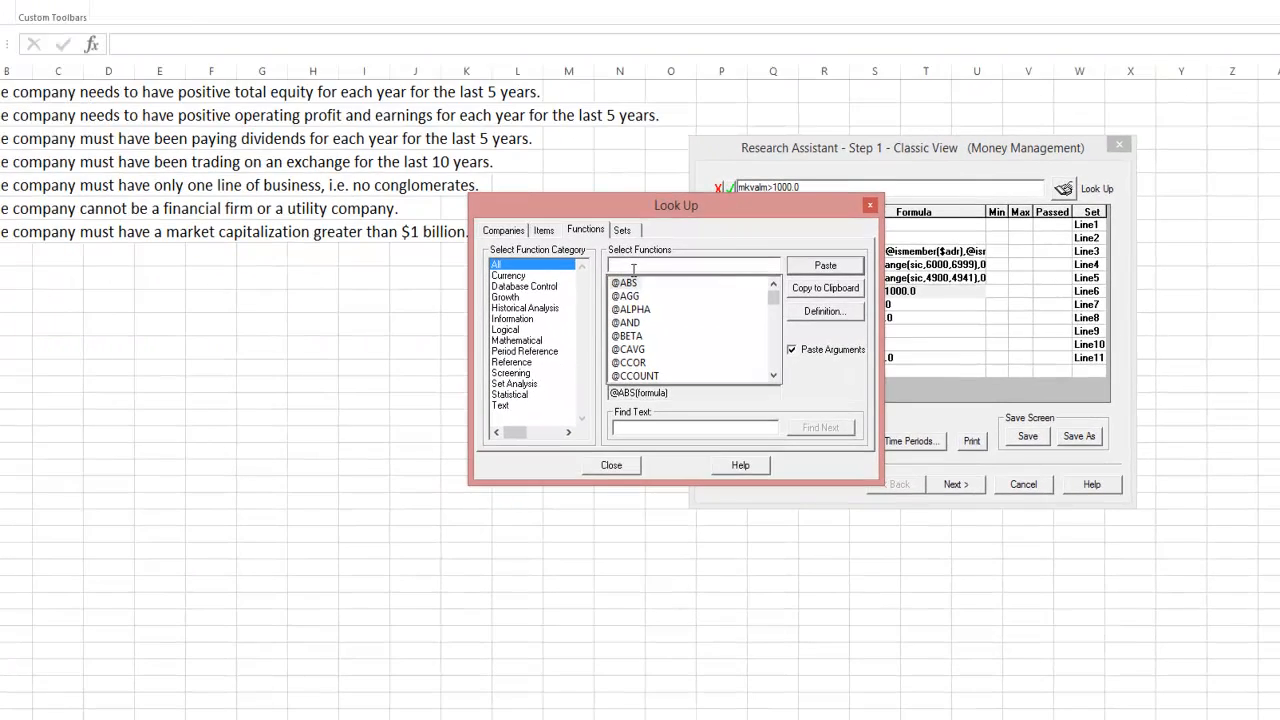
{"action": "left_click", "coordinate": [633, 268]}
{"action": "type", "text": "@P"}
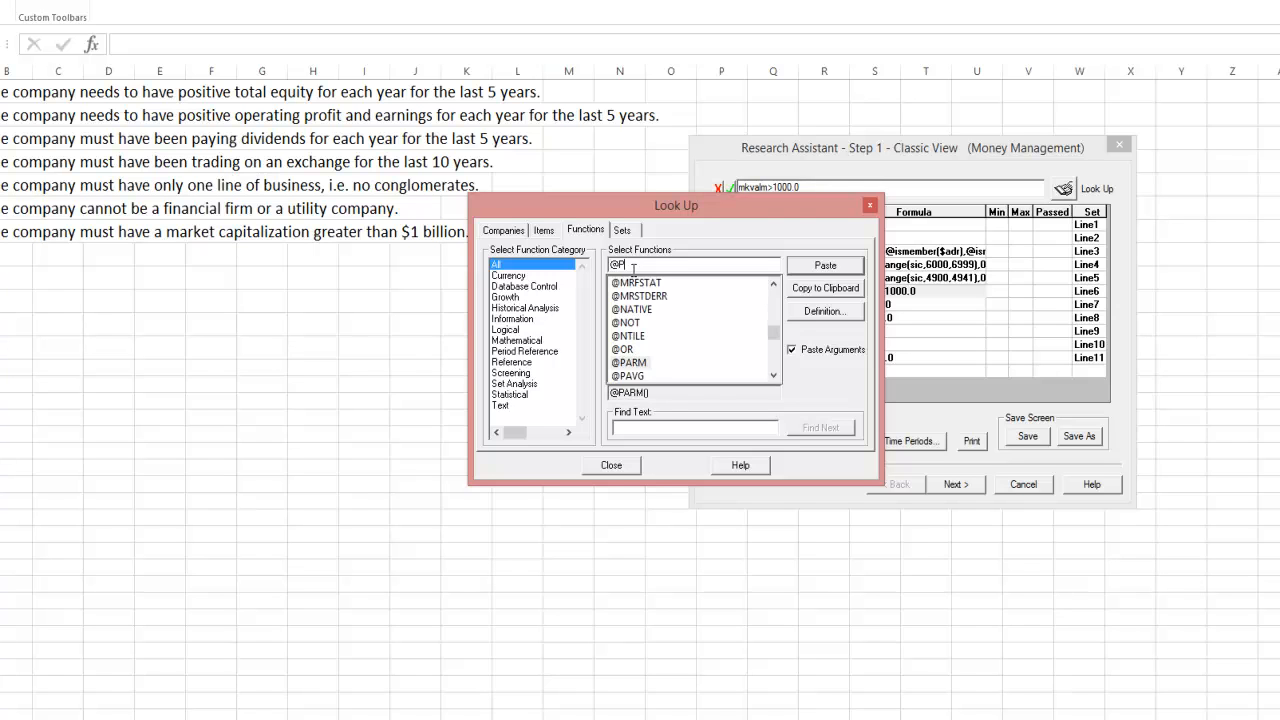
{"action": "type", "text": "MIN"}
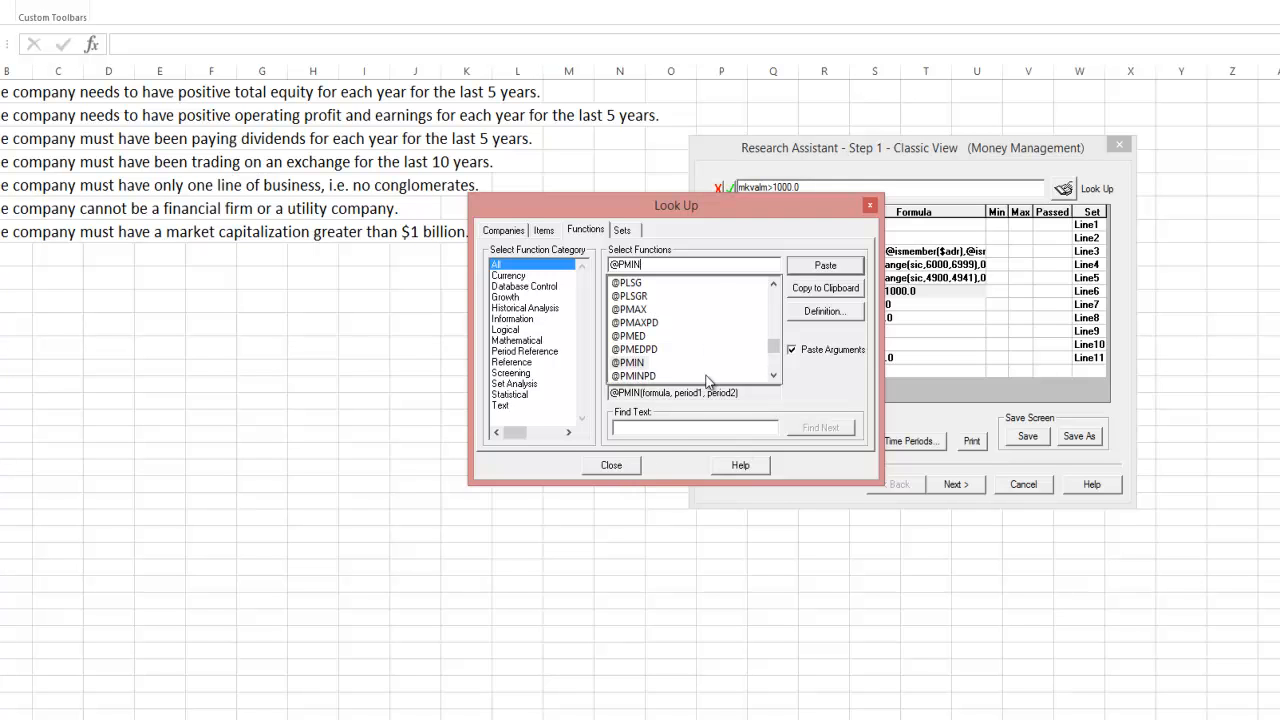
{"action": "left_click", "coordinate": [825, 315]}
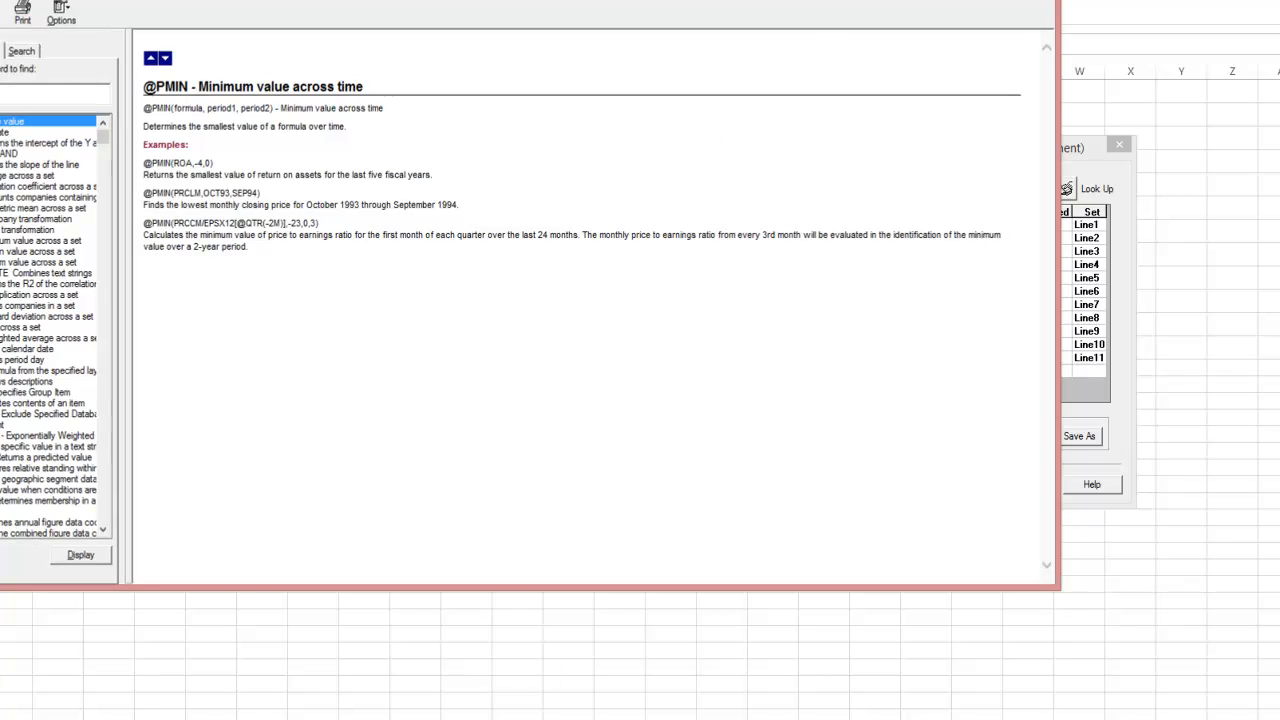
{"action": "left_click", "coordinate": [1036, 0]}
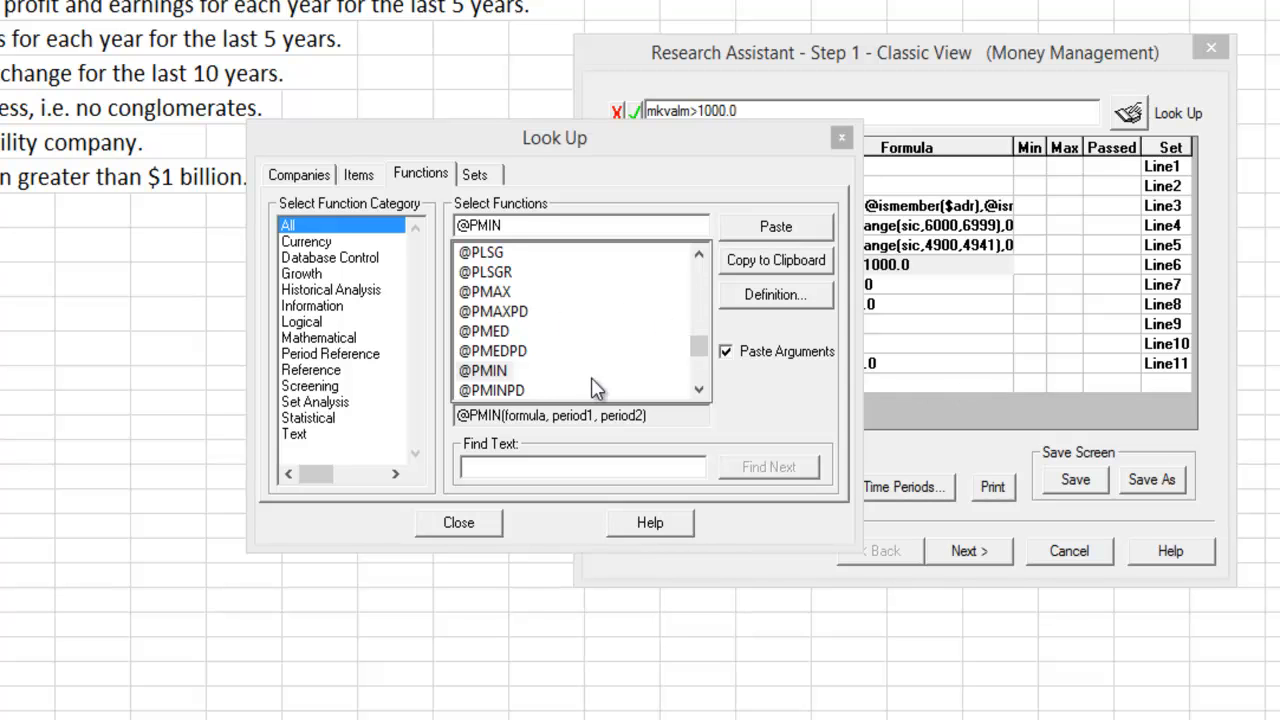
{"action": "left_click", "coordinate": [470, 527]}
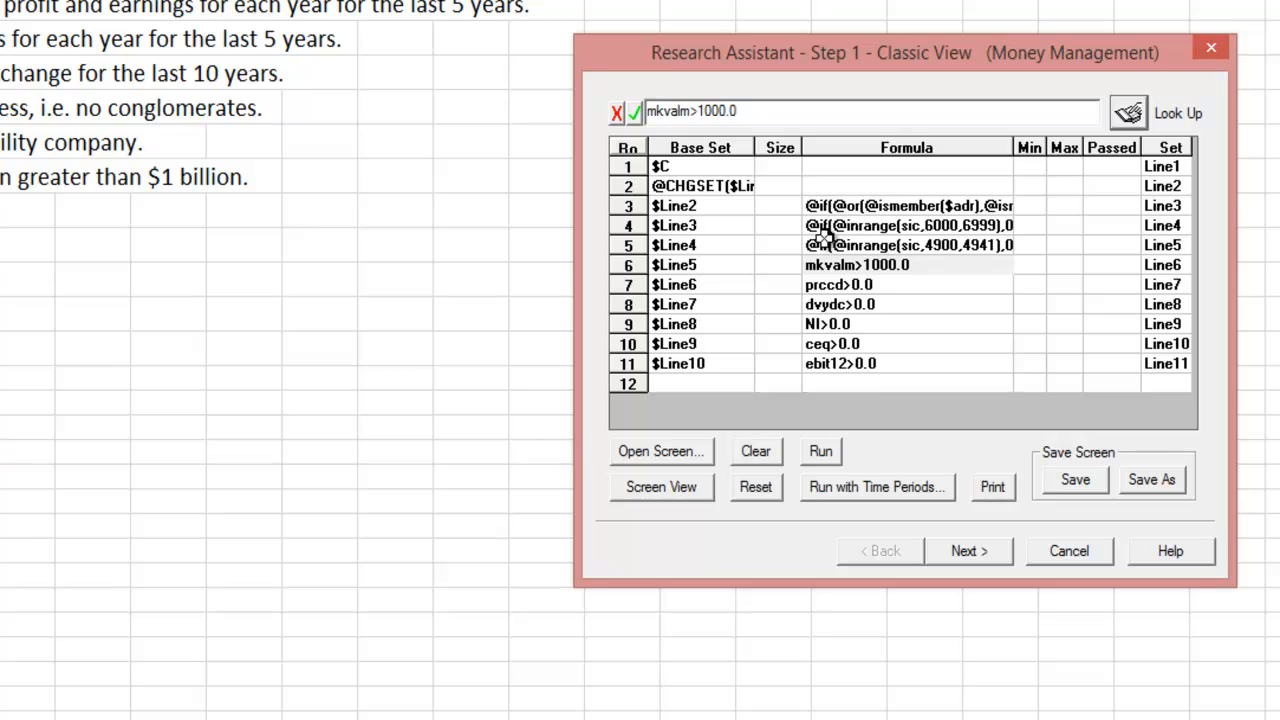
{"action": "left_click", "coordinate": [827, 268]}
{"action": "left_click", "coordinate": [651, 114]}
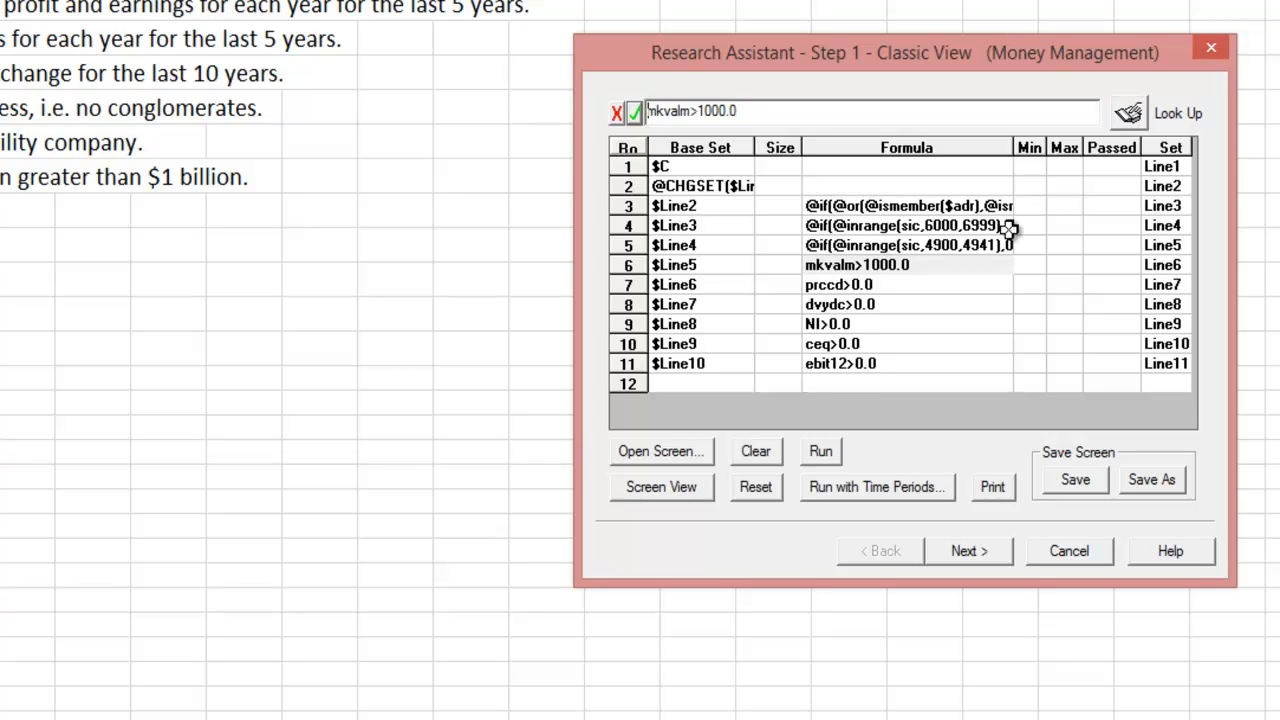
{"action": "type", "text": "@pmin("}
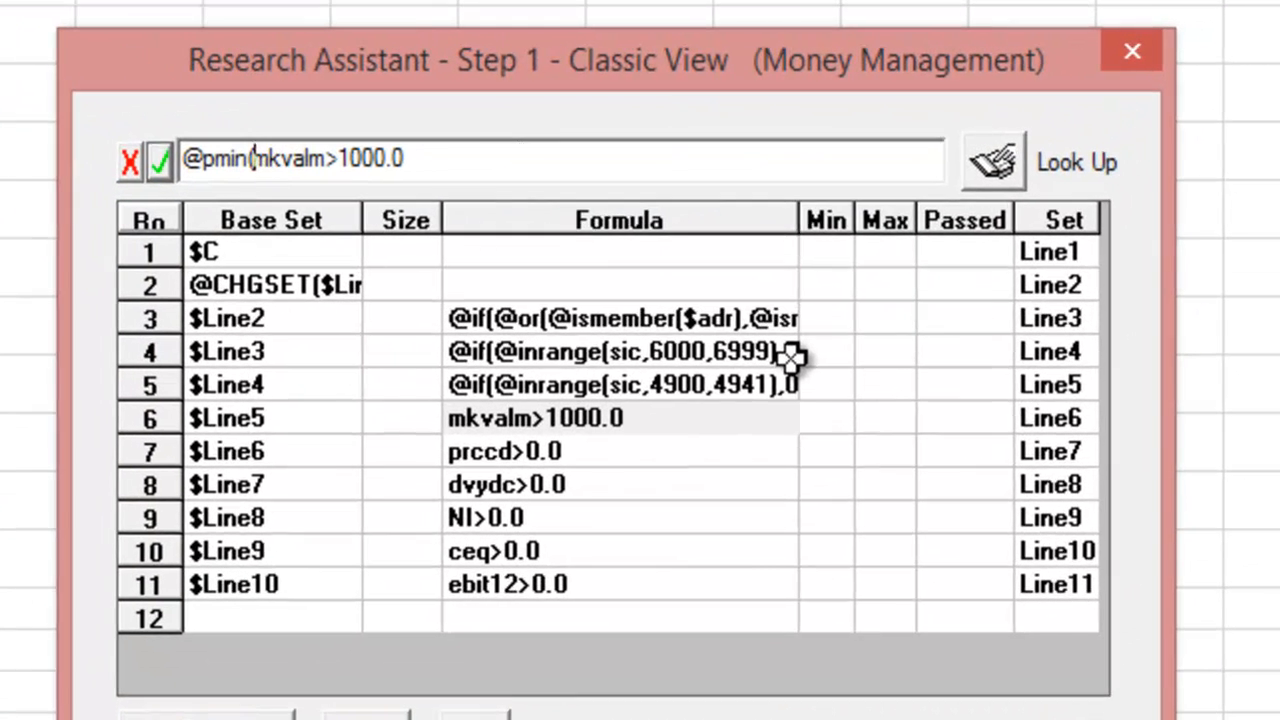
{"action": "key", "text": "Right"}
{"action": "key", "text": "Right"}
{"action": "key", "text": "Right"}
{"action": "key", "text": "Right"}
{"action": "key", "text": "Right"}
{"action": "key", "text": "Right"}
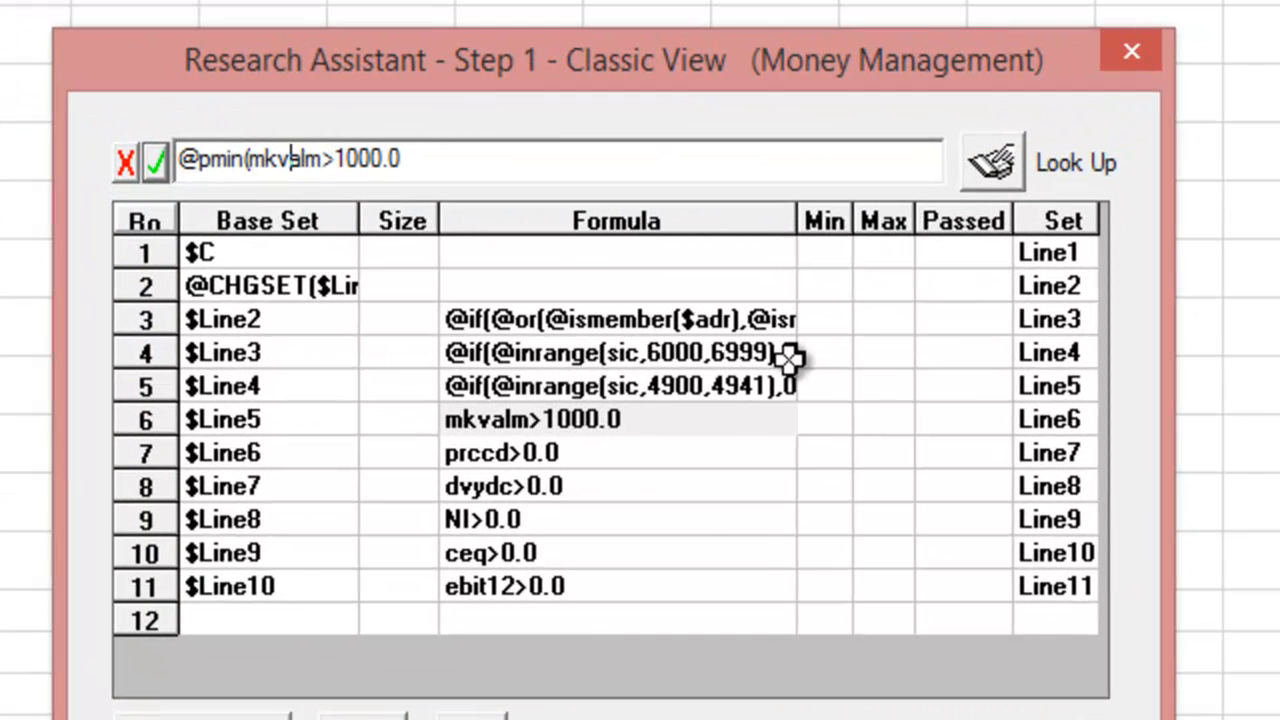
{"action": "type", "text": ",-5,0"}
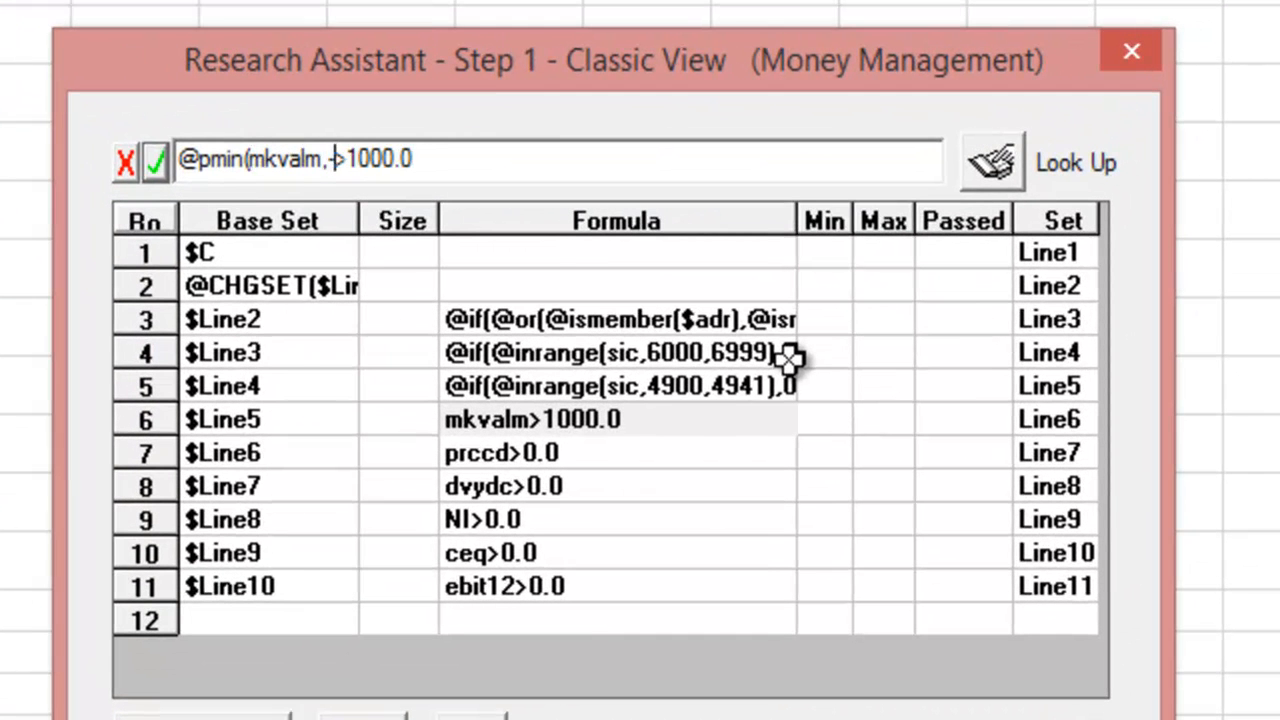
{"action": "type", "text": ")"}
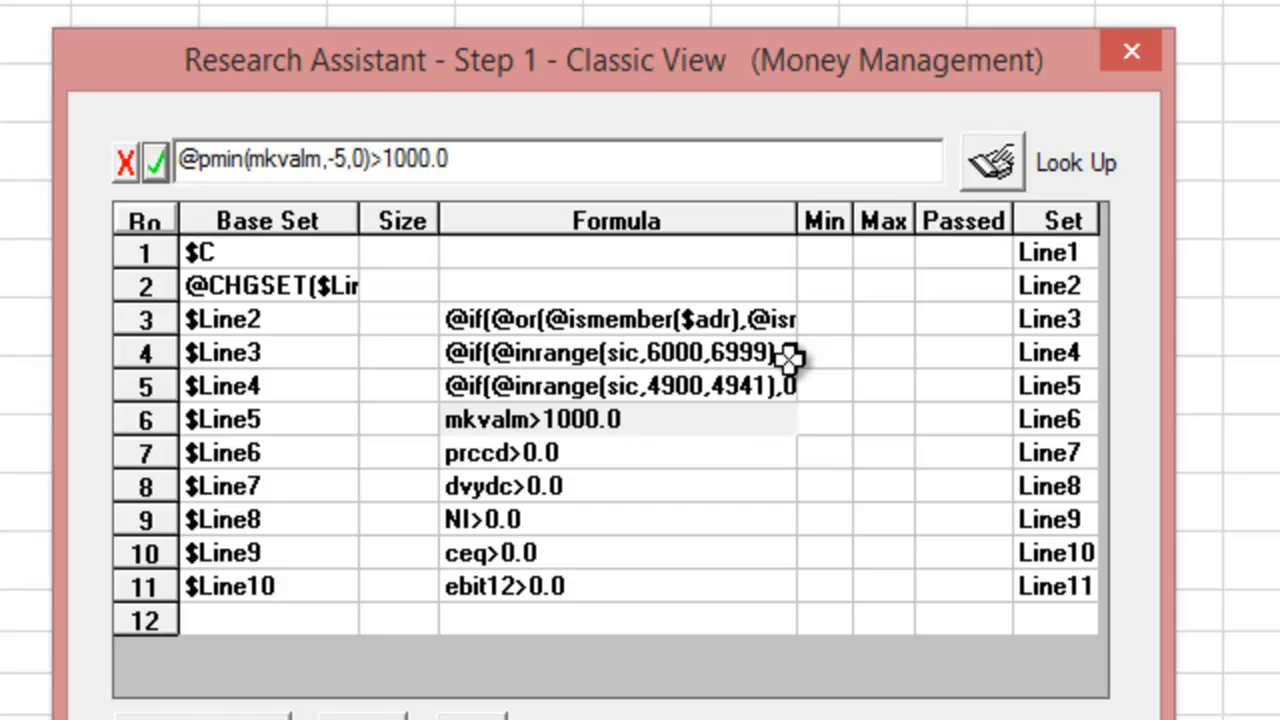
{"action": "left_click", "coordinate": [157, 162]}
{"action": "left_click", "coordinate": [503, 455]}
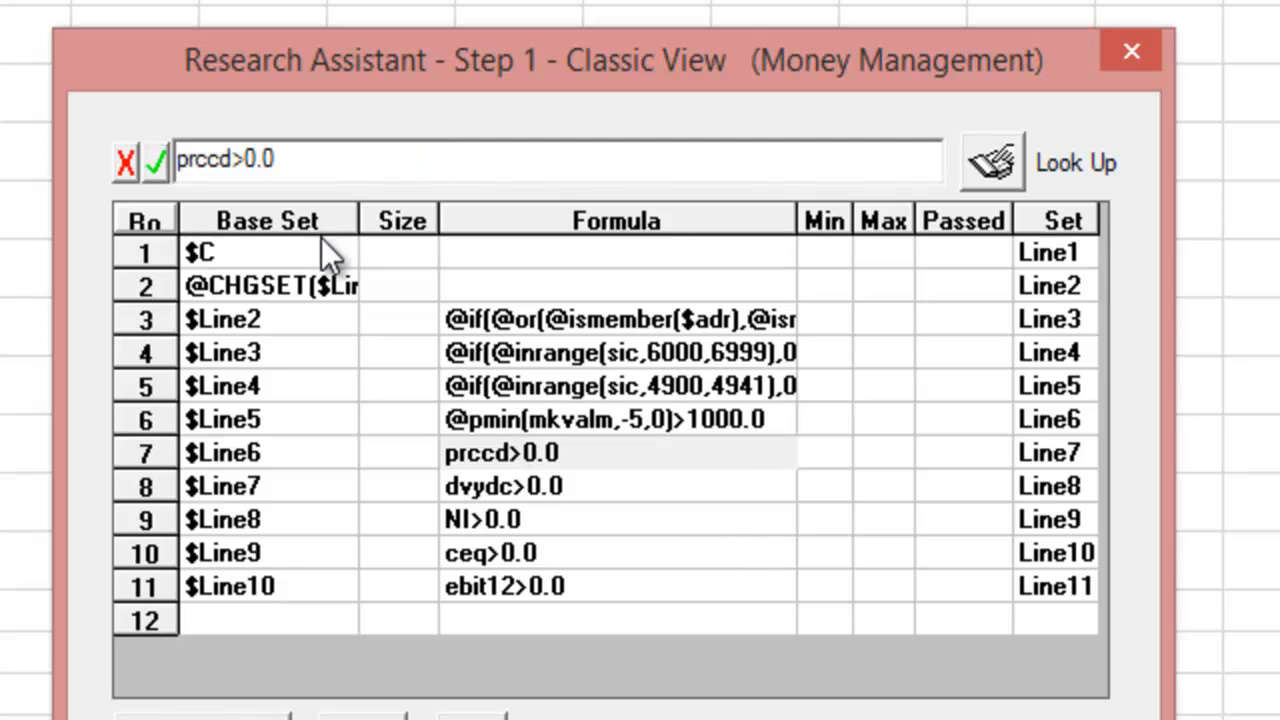
{"action": "type", "text": "@"}
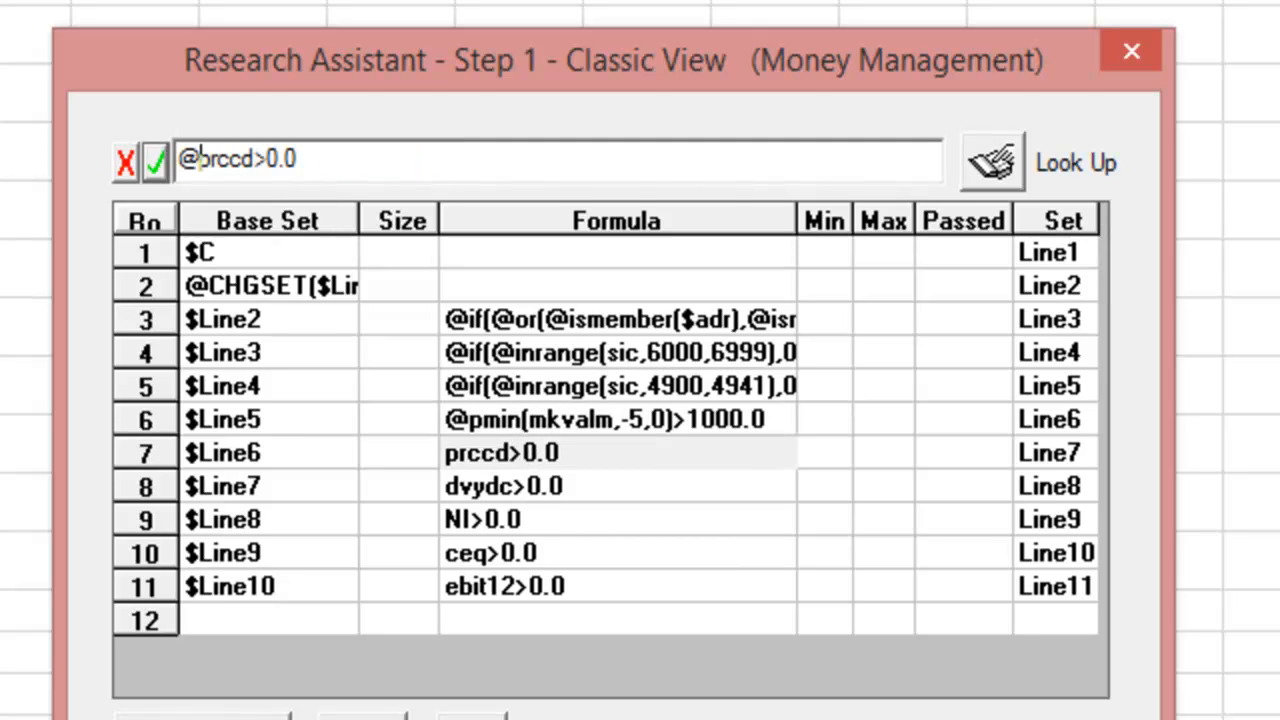
{"action": "type", "text": "pmin("}
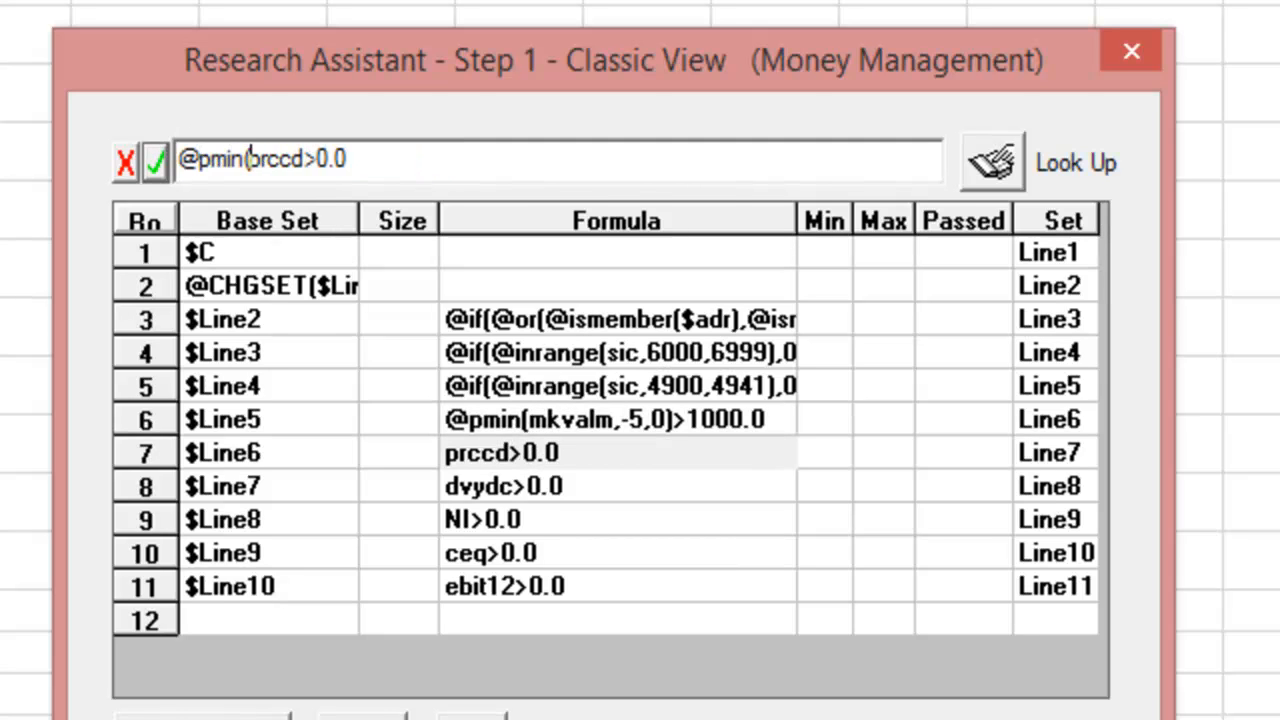
{"action": "key", "text": "Right"}
{"action": "key", "text": "Right"}
{"action": "key", "text": "Right"}
{"action": "key", "text": "Right"}
{"action": "key", "text": "Right"}
{"action": "type", "text": ",-5,0)"}
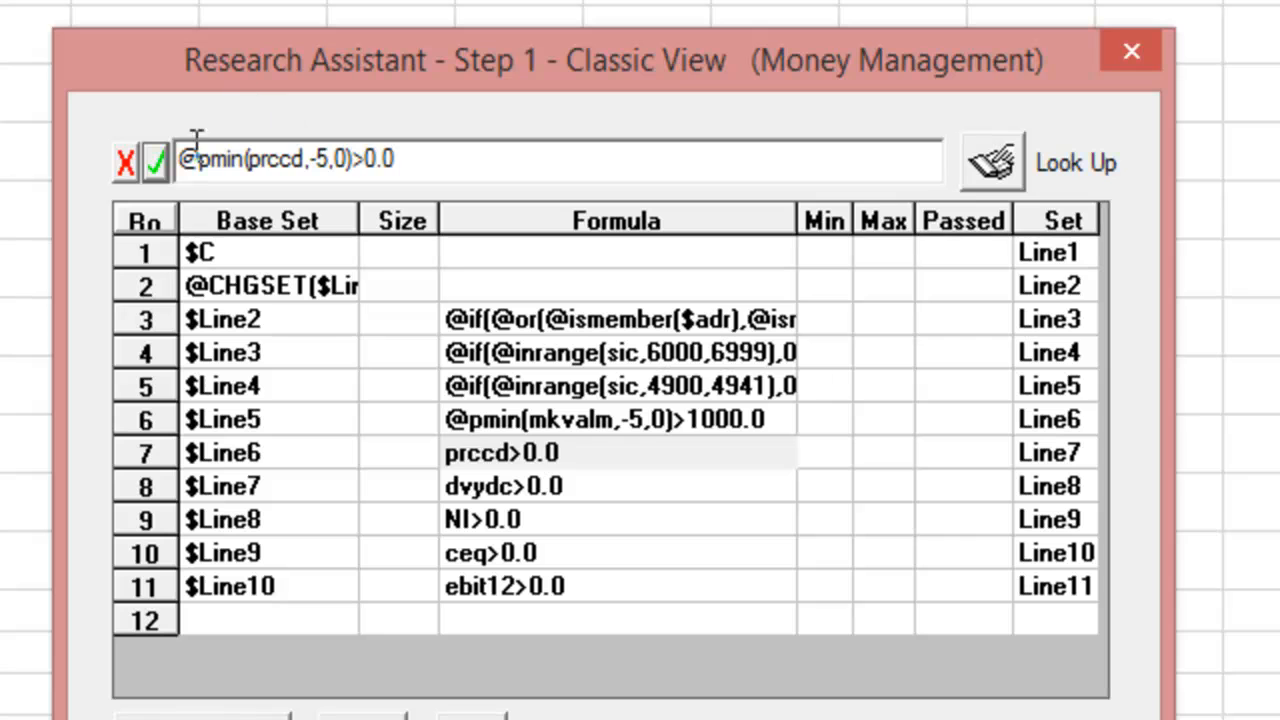
{"action": "left_click", "coordinate": [151, 162]}
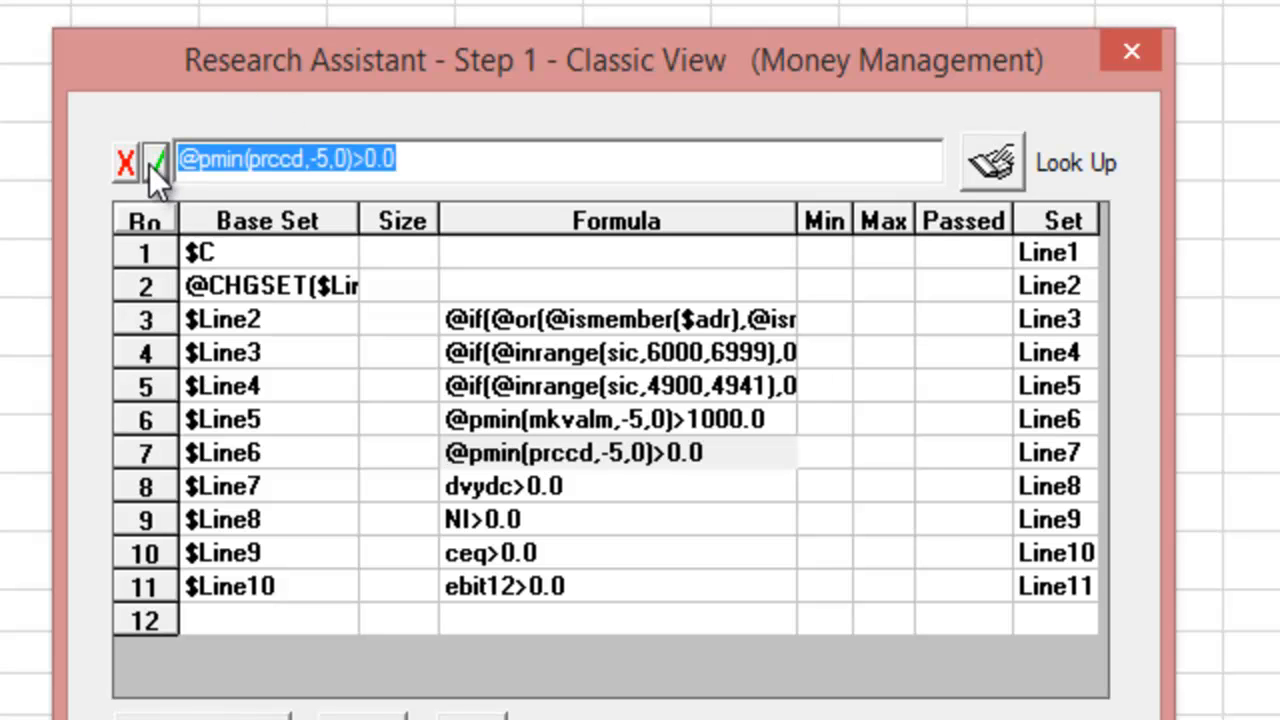
{"action": "left_click", "coordinate": [508, 486]}
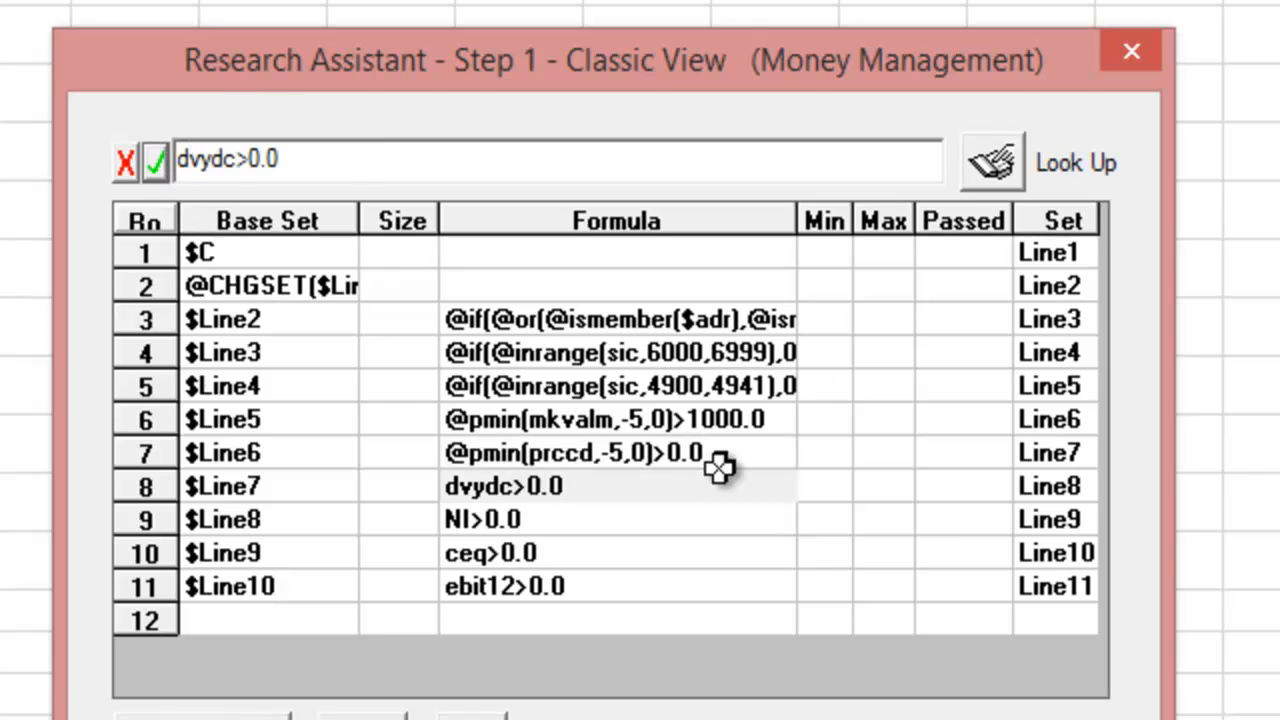
{"action": "type", "text": "@pmin(ebit12,-5,0"}
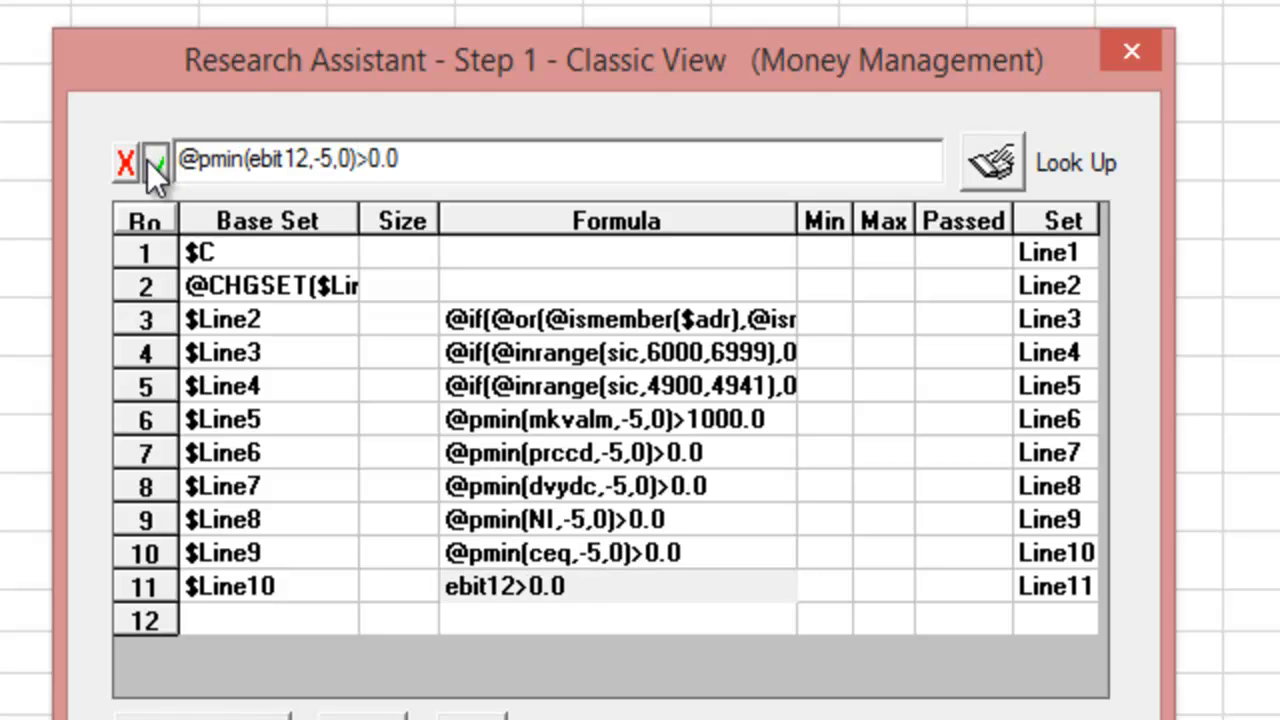
{"action": "left_click", "coordinate": [151, 162]}
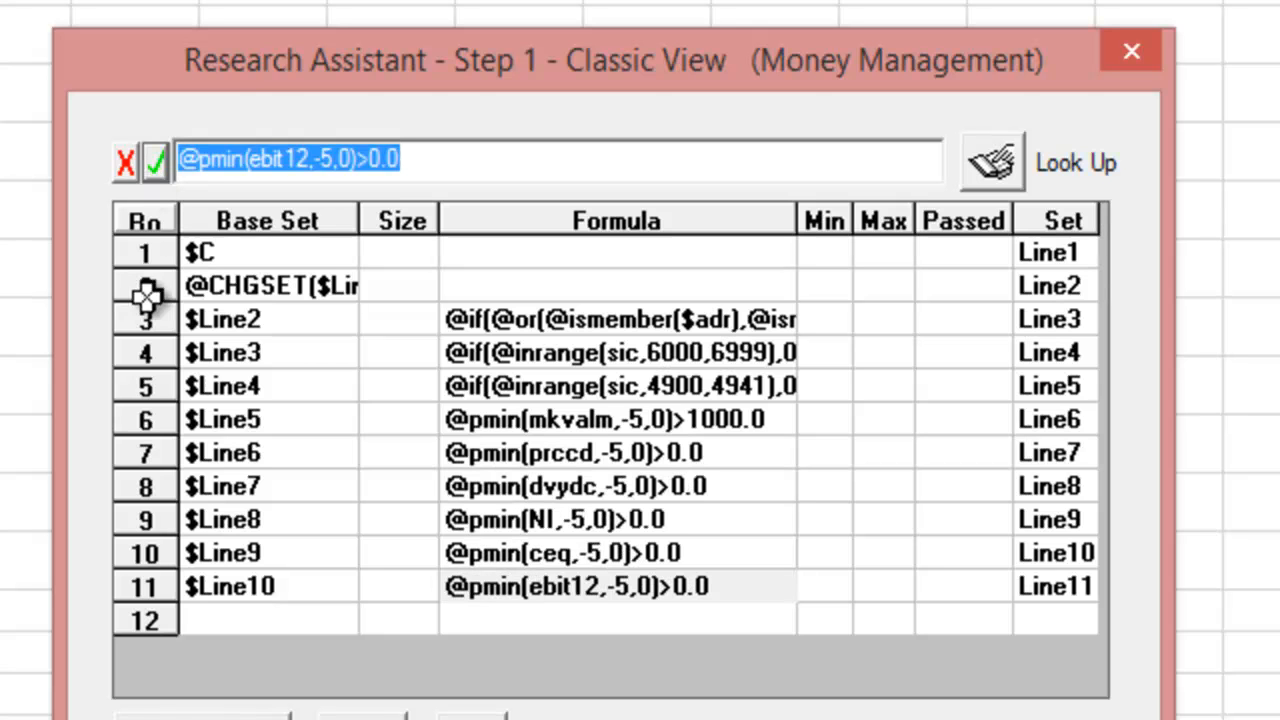
- Run the screen so 501 companies pass, then change row 7's price item from prccd to prcc
{"action": "left_click", "coordinate": [472, 717]}
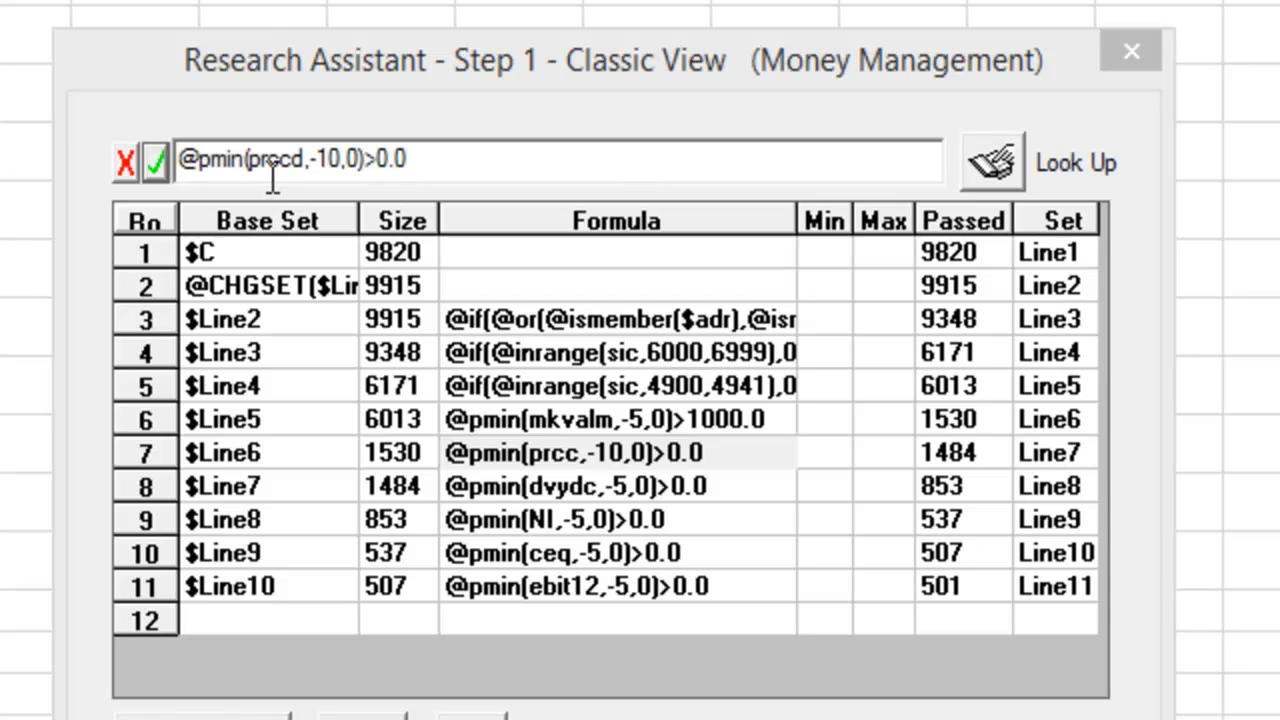
{"action": "left_click", "coordinate": [295, 160]}
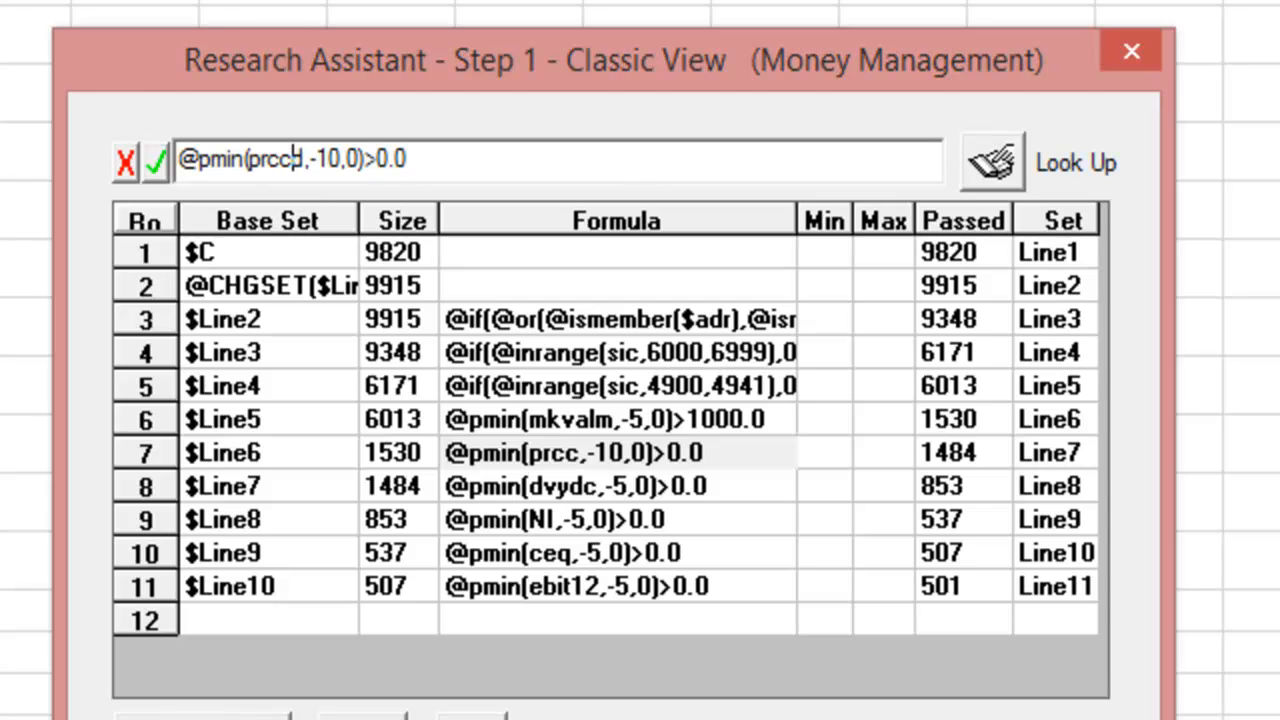
{"action": "key", "text": "BackSpace"}
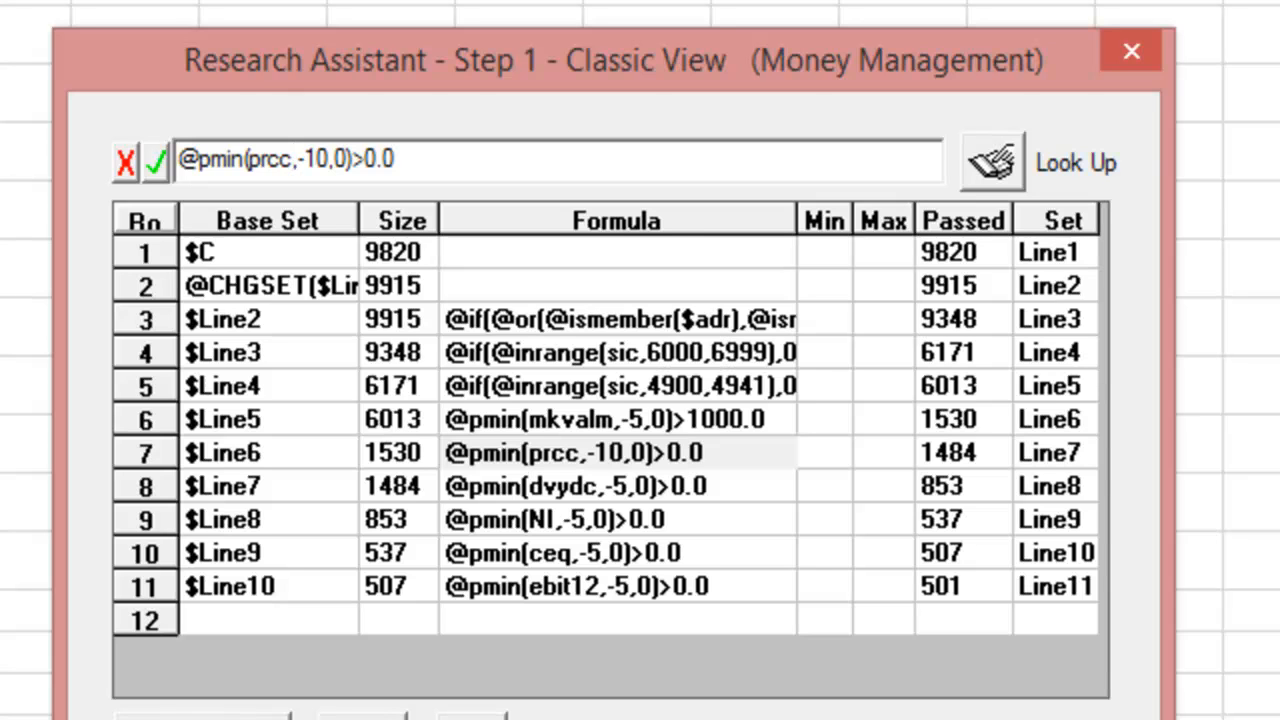
{"action": "left_click", "coordinate": [153, 160]}
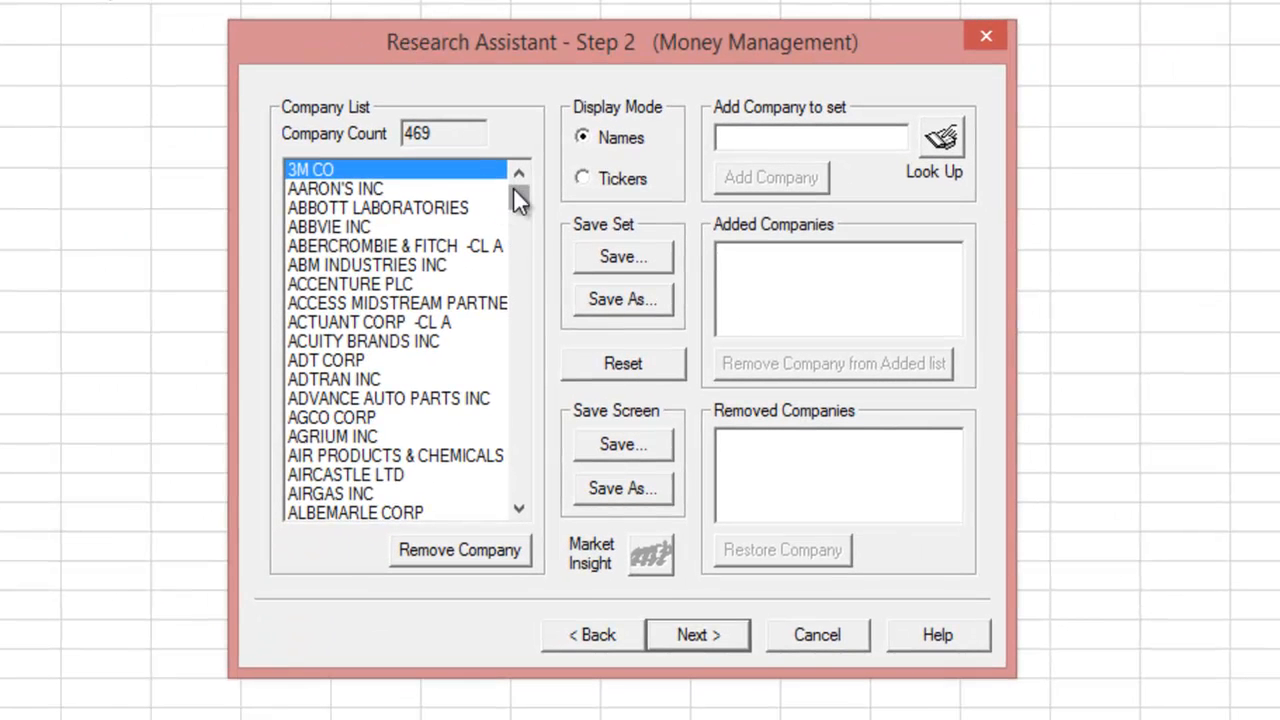
{"action": "left_click_drag", "start_coordinate": [514, 190], "coordinate": [514, 514]}
- Start a Report Assistant report using the Time vs Items For a Company layout
{"action": "left_click", "coordinate": [707, 630]}
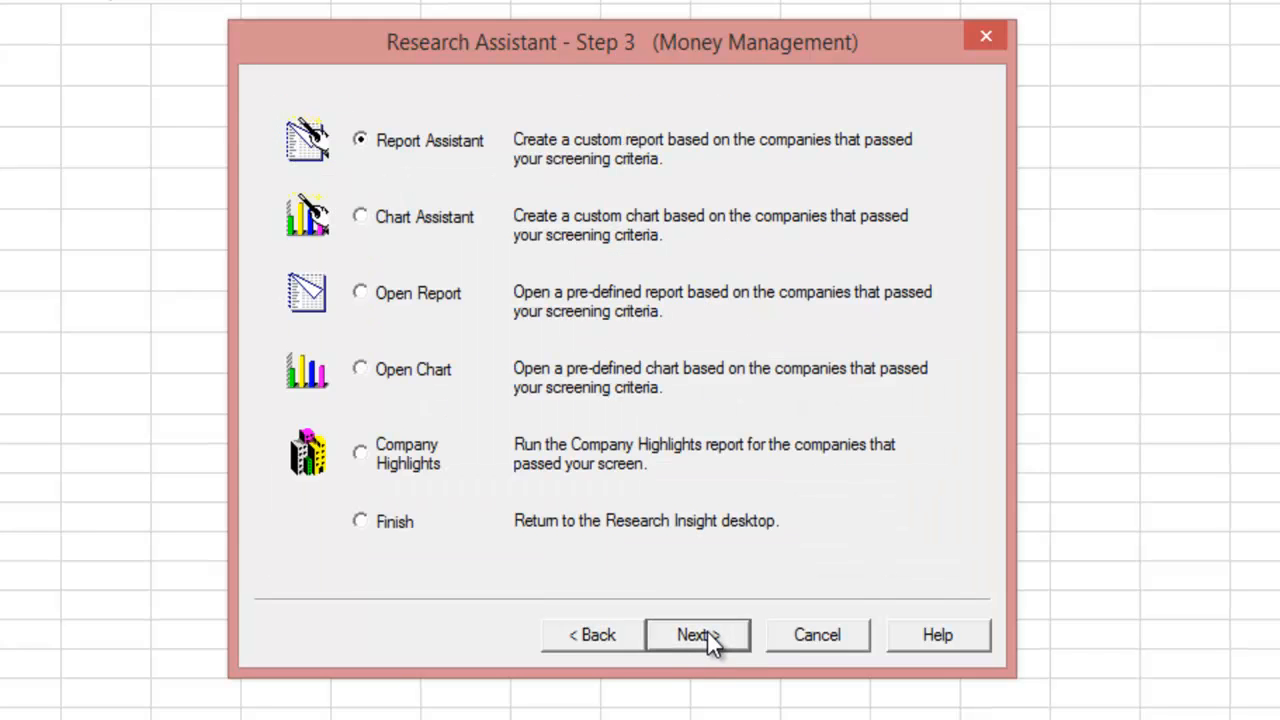
{"action": "left_click", "coordinate": [692, 621]}
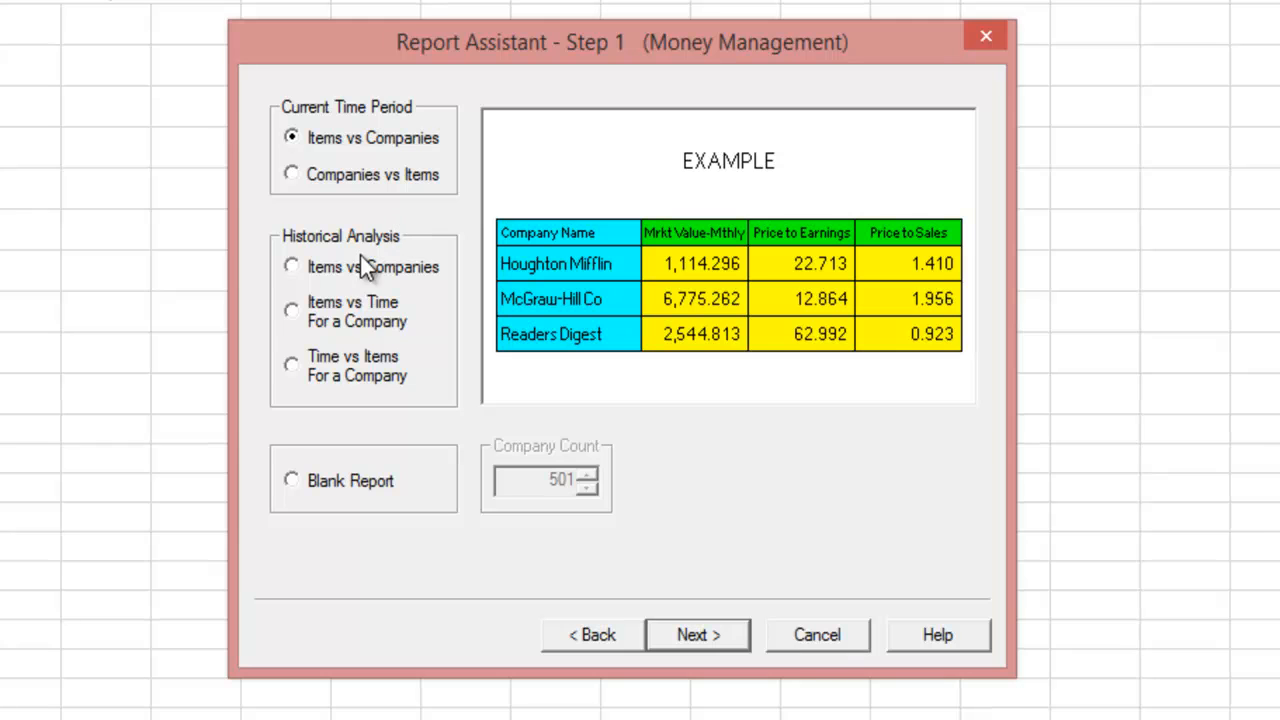
{"action": "left_click", "coordinate": [292, 366]}
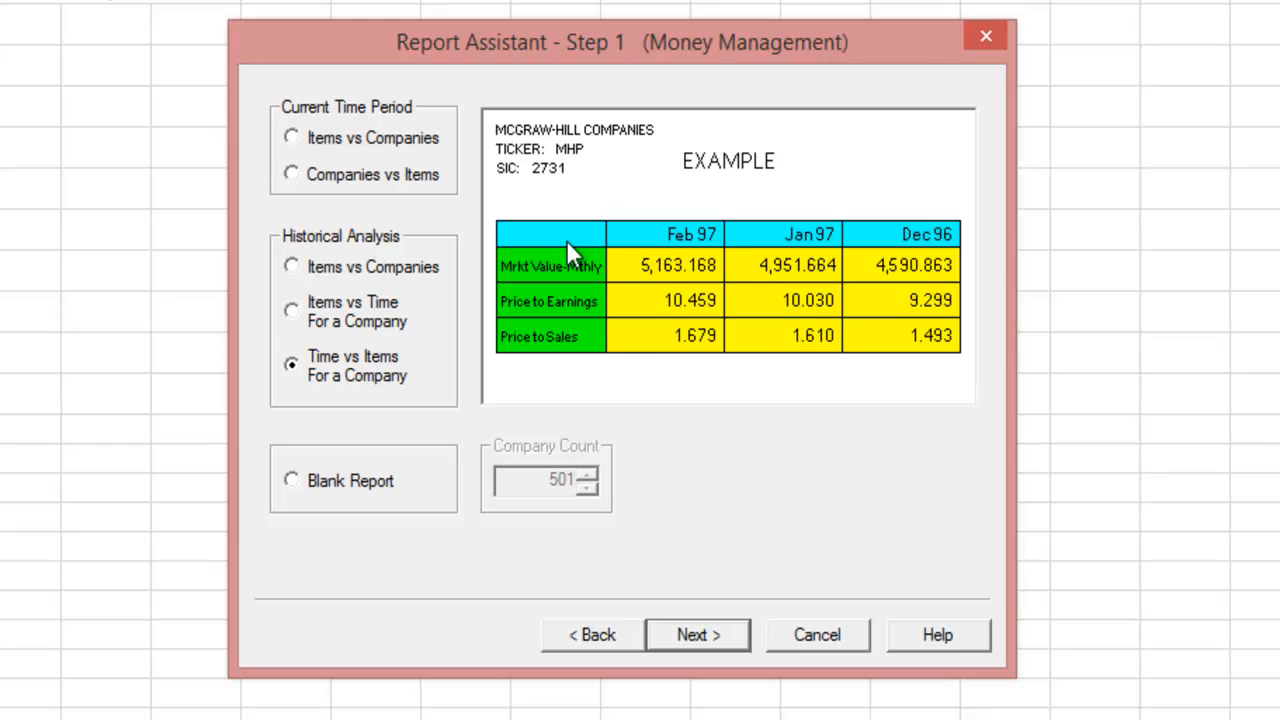
- Browse the Income Stmt - 12MM and annual balance sheet and income item groups, then bring up Custom Item Groups
{"action": "left_click", "coordinate": [702, 638]}
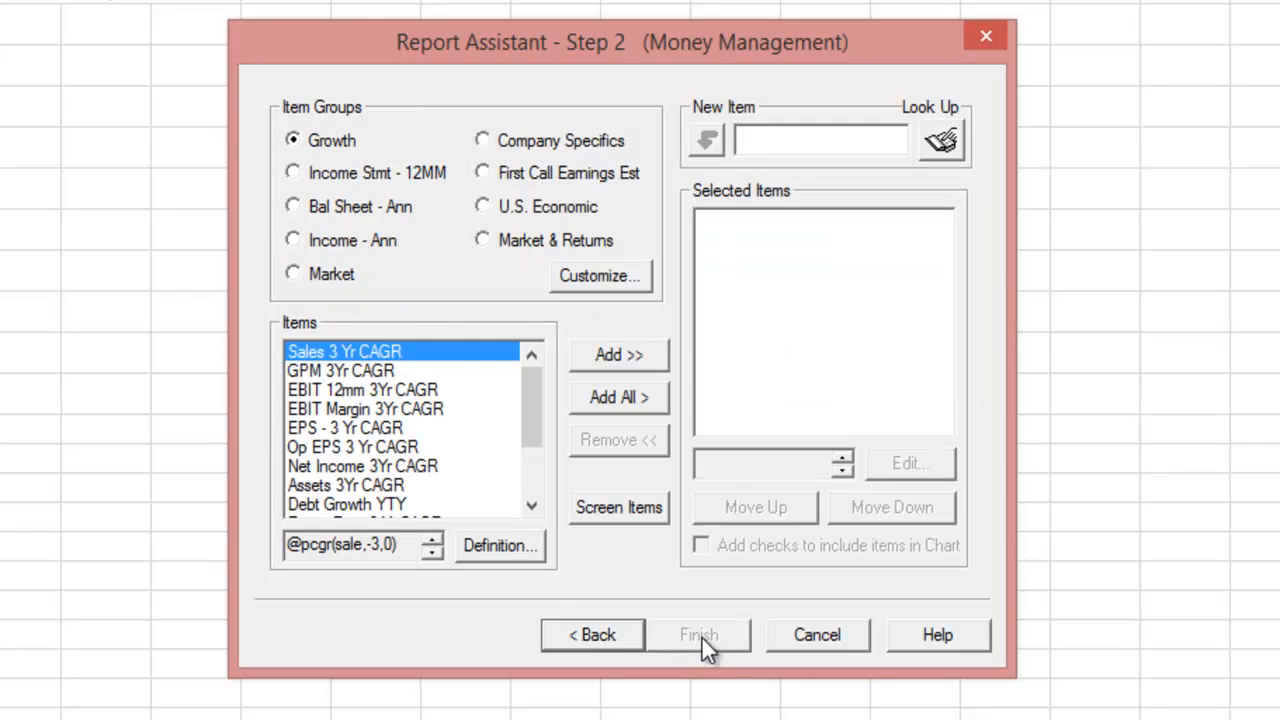
{"action": "left_click", "coordinate": [293, 173]}
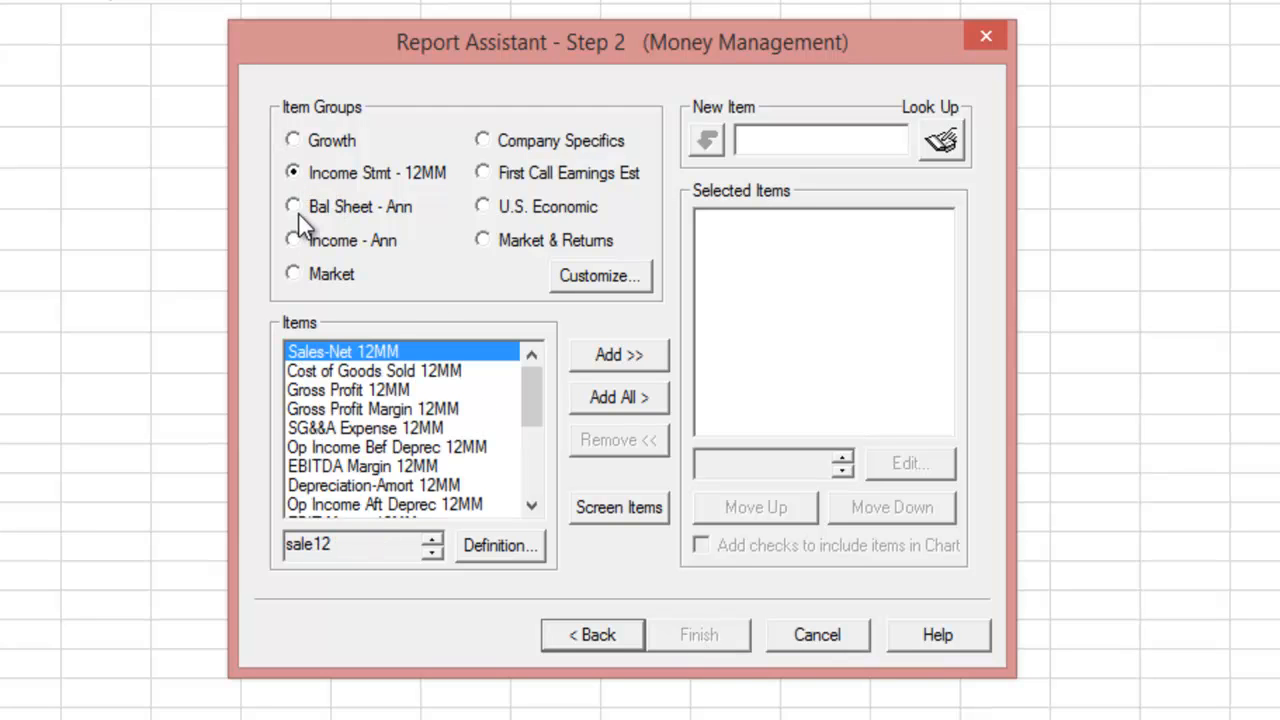
{"action": "left_click", "coordinate": [298, 246]}
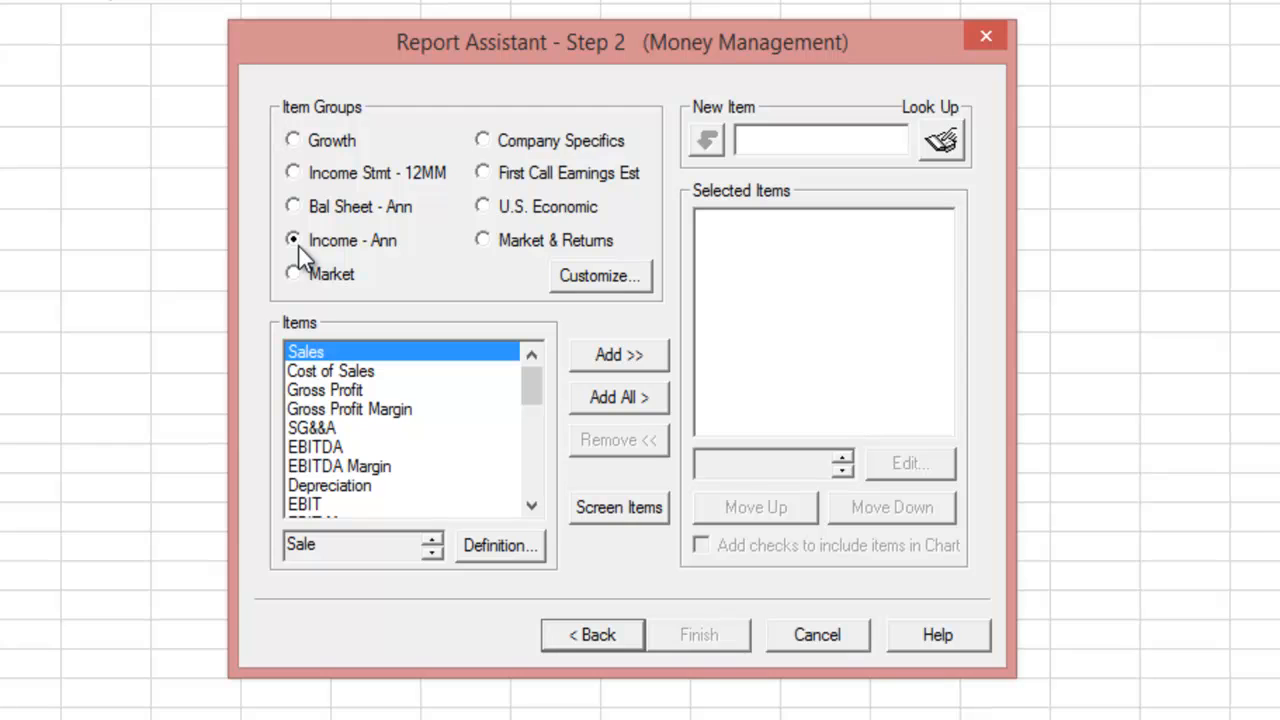
{"action": "left_click", "coordinate": [326, 213]}
{"action": "left_click", "coordinate": [314, 244]}
{"action": "left_click", "coordinate": [331, 205]}
{"action": "left_click", "coordinate": [342, 172]}
{"action": "left_click", "coordinate": [597, 276]}
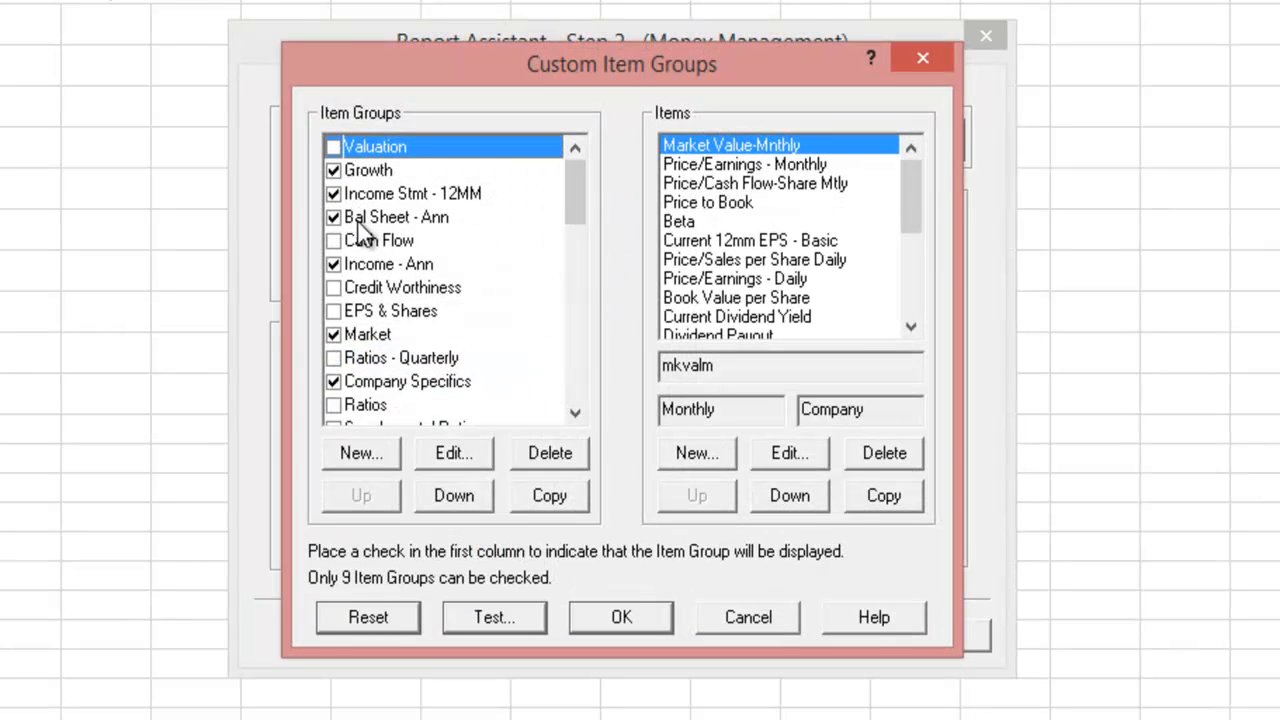
- Uncheck the Income Stmt - 12MM group and check the Ratios and Credit Worthiness groups
{"action": "left_click", "coordinate": [334, 194]}
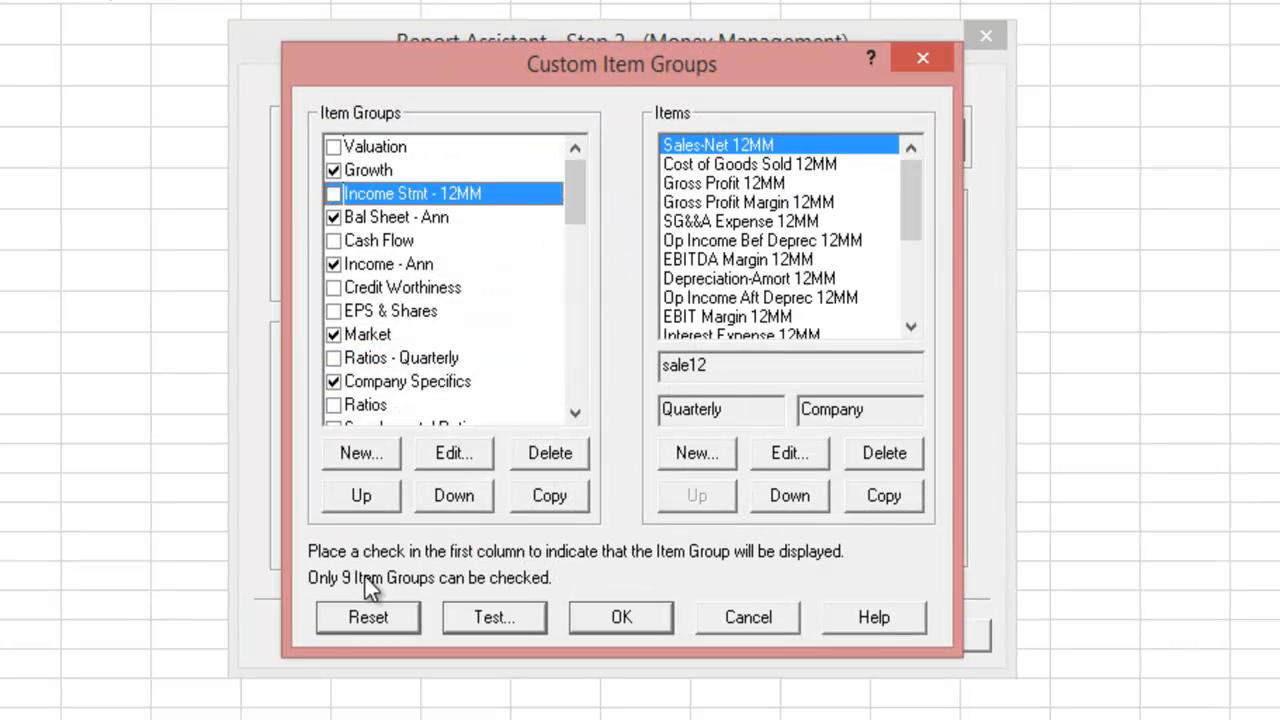
{"action": "left_click", "coordinate": [336, 403]}
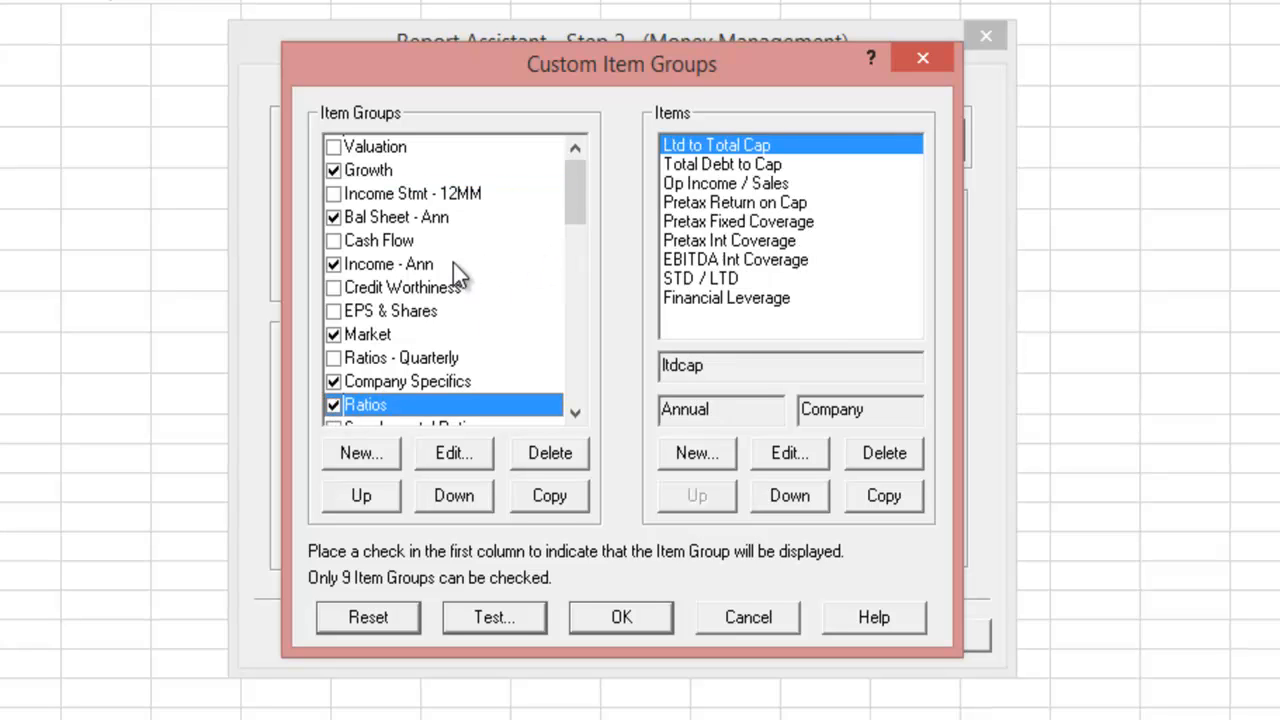
{"action": "left_click", "coordinate": [334, 288]}
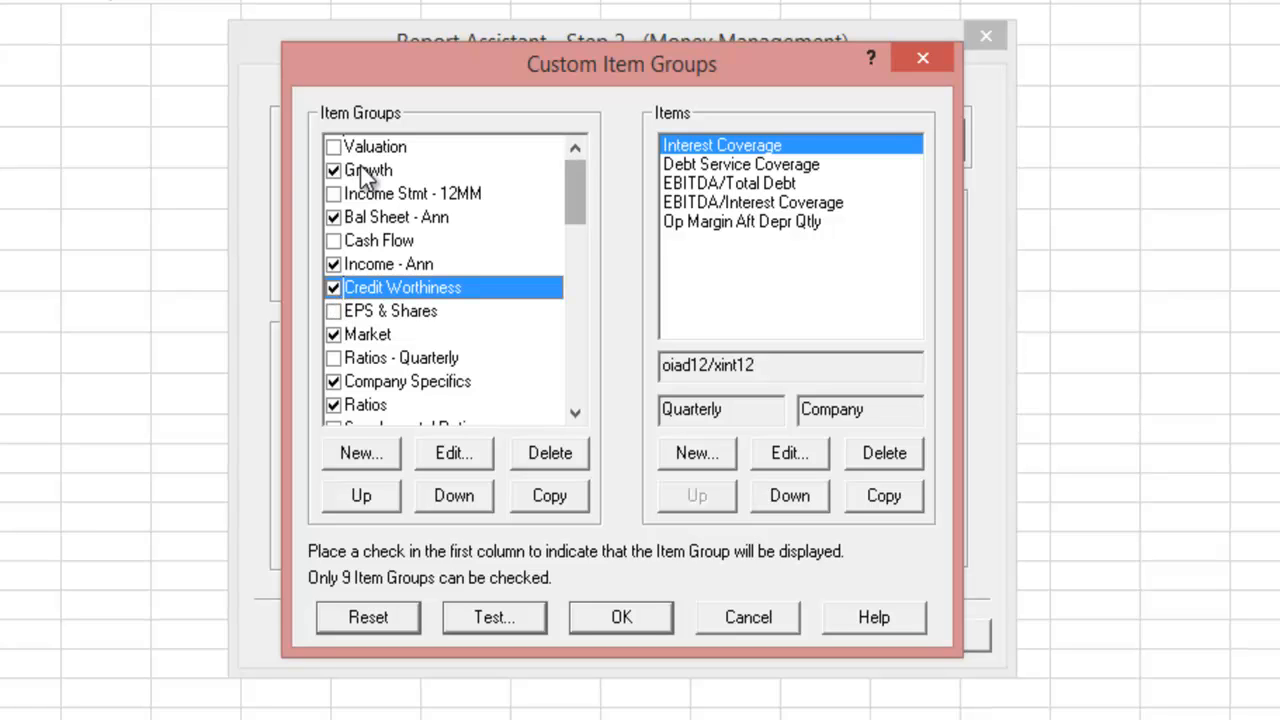
{"action": "left_click_drag", "start_coordinate": [583, 190], "coordinate": [578, 244]}
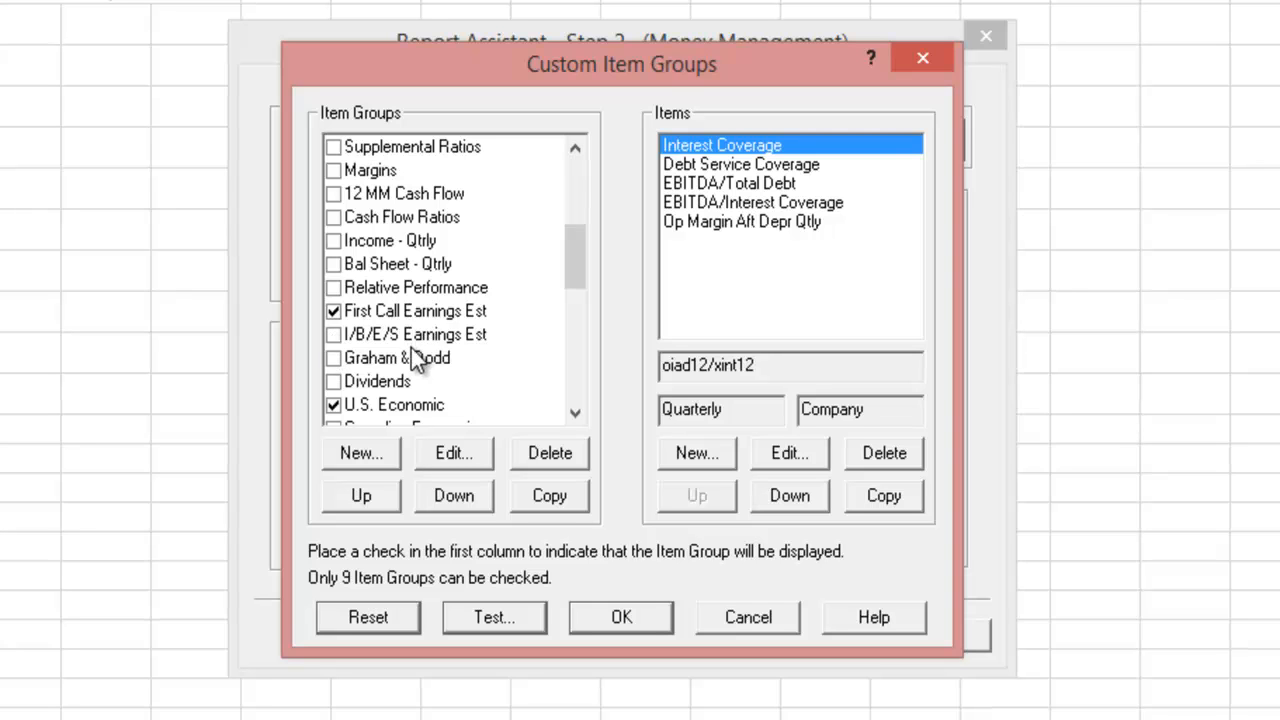
{"action": "left_click_drag", "start_coordinate": [577, 267], "coordinate": [568, 293]}
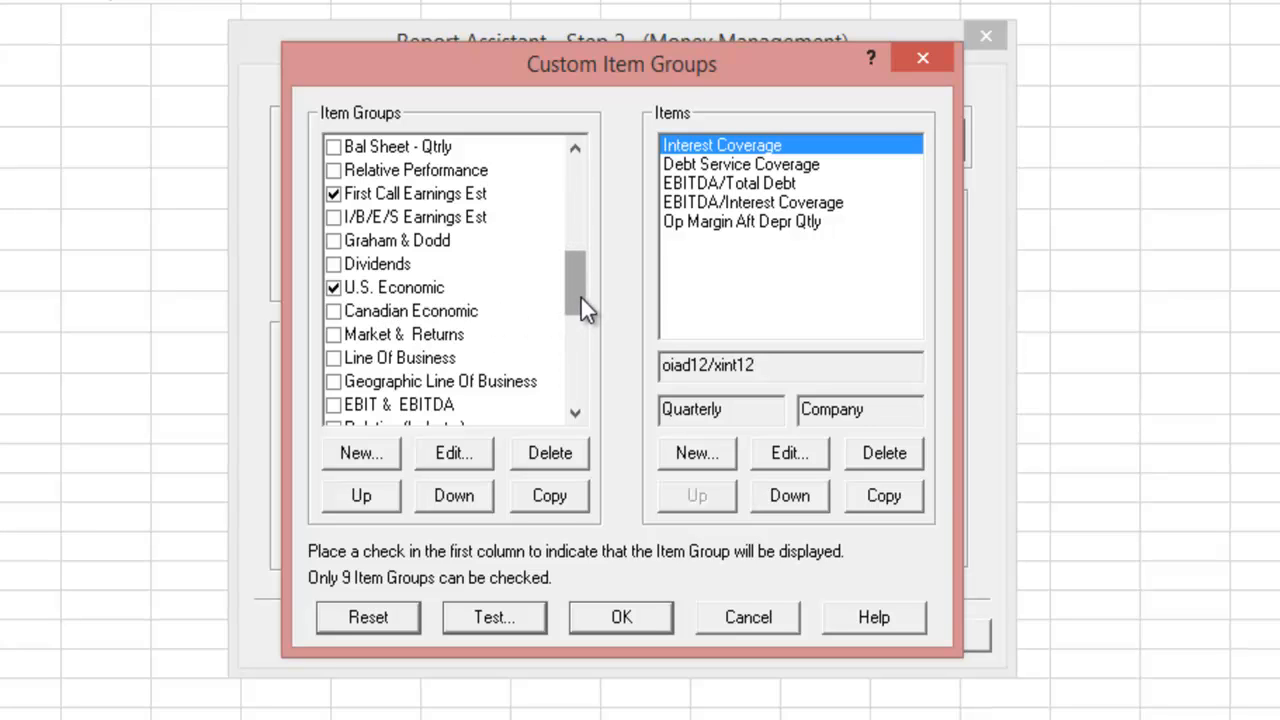
- Uncheck Market && Returns after reviewing the Dividends and Homebuilding Ind. items, and accept the customization
{"action": "left_click", "coordinate": [375, 266]}
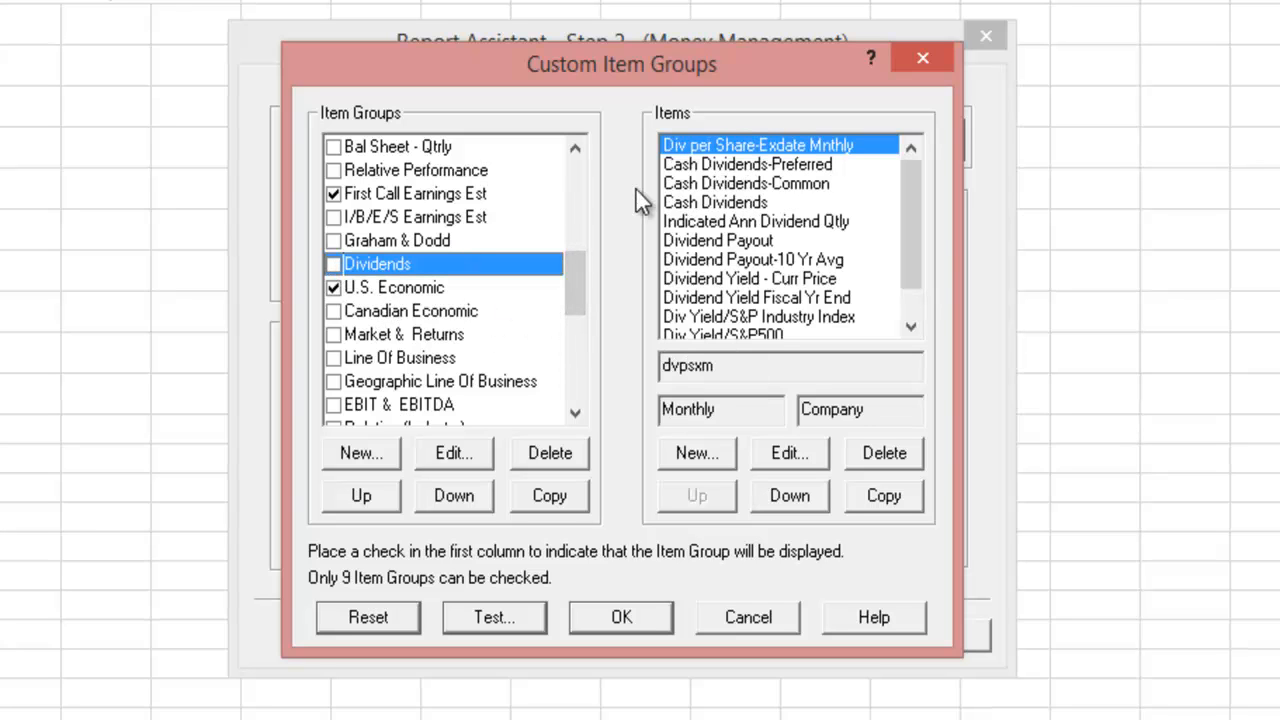
{"action": "left_click_drag", "start_coordinate": [569, 265], "coordinate": [570, 345]}
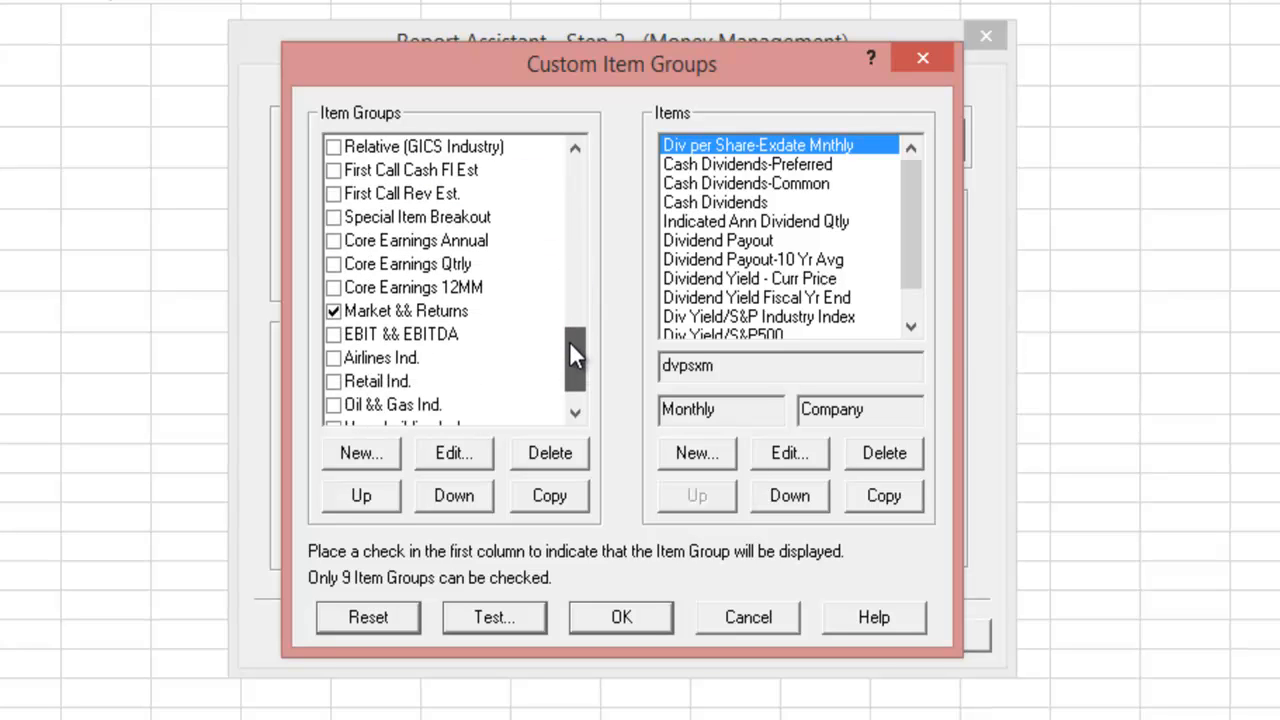
{"action": "left_click", "coordinate": [333, 311]}
{"action": "left_click_drag", "start_coordinate": [576, 348], "coordinate": [579, 367]}
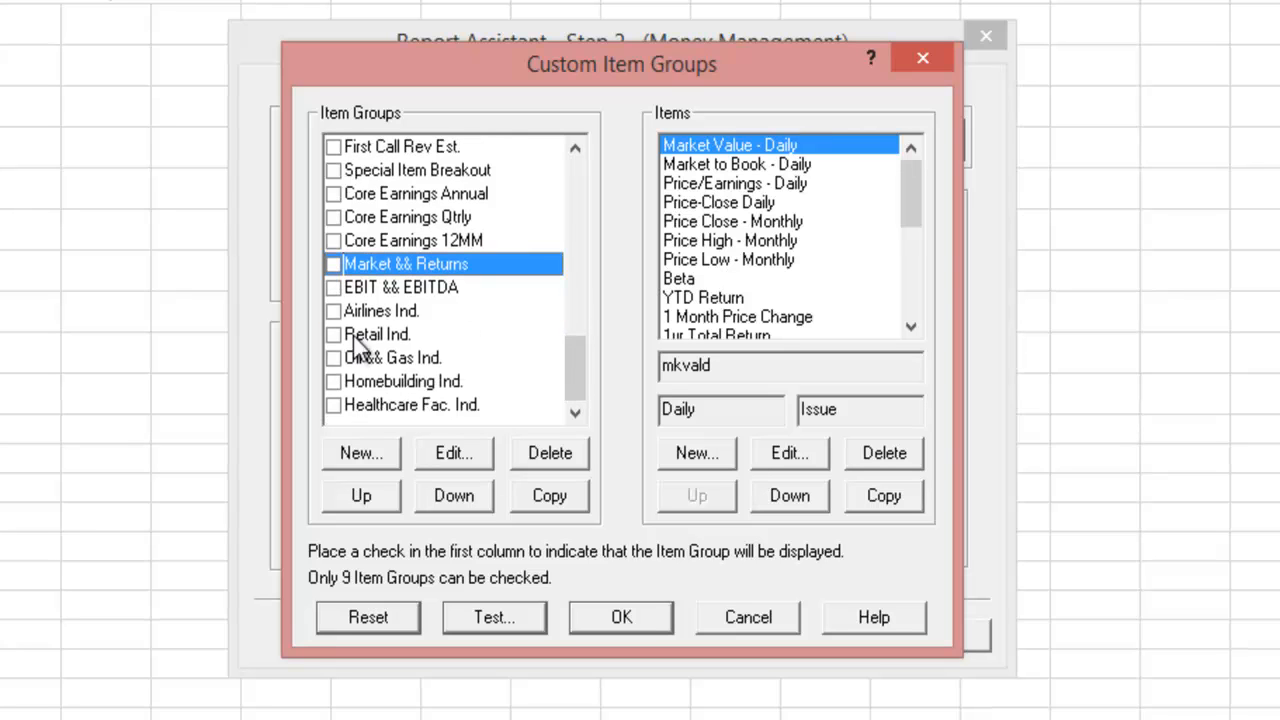
{"action": "left_click", "coordinate": [383, 378]}
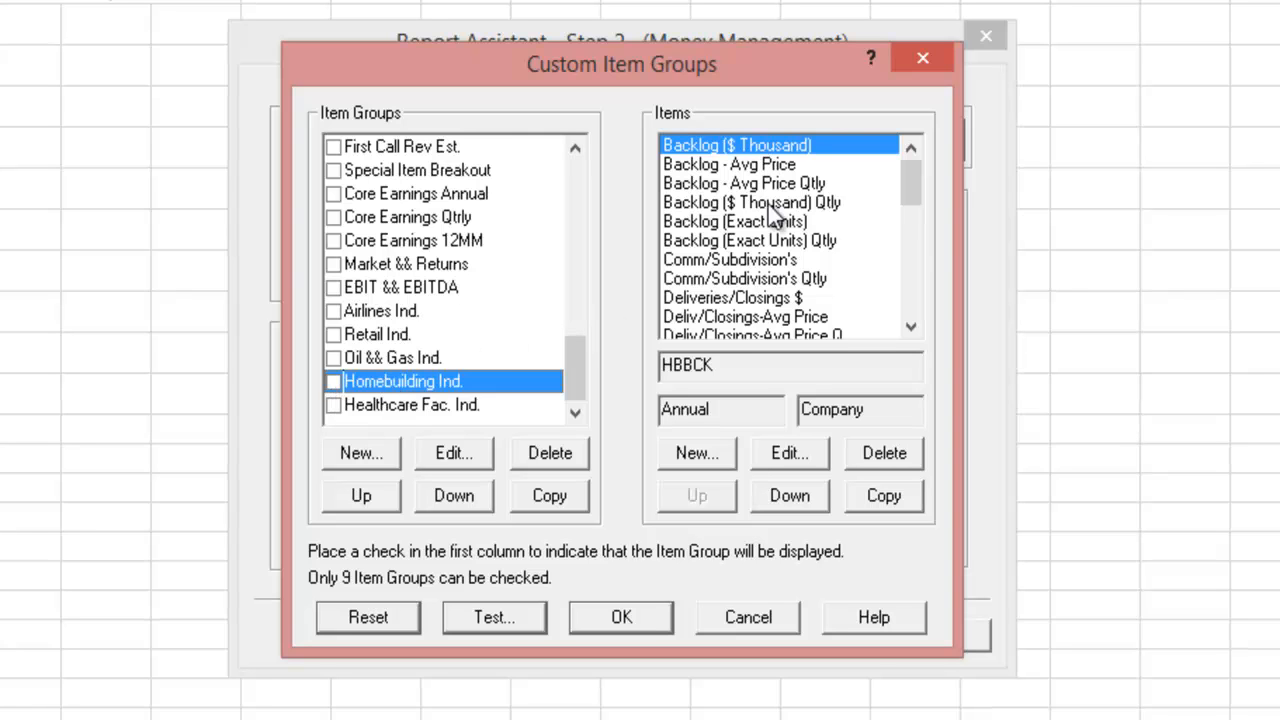
{"action": "left_click_drag", "start_coordinate": [911, 195], "coordinate": [900, 325]}
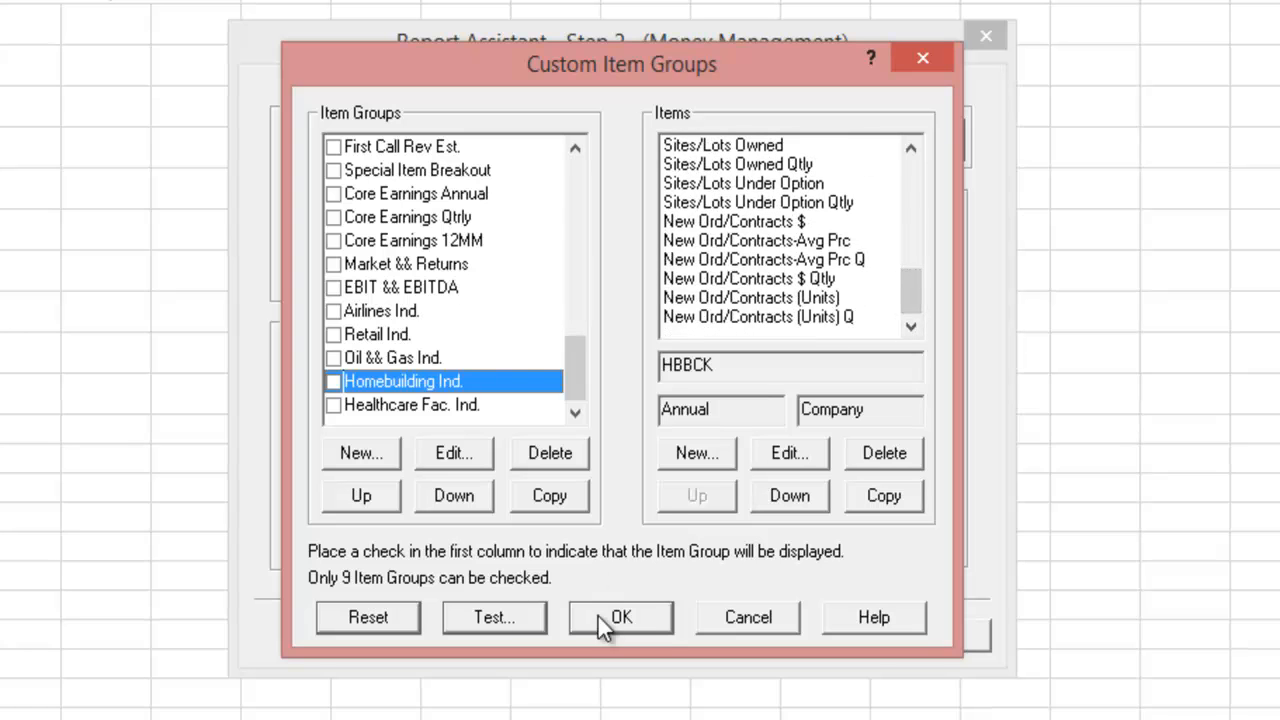
{"action": "left_click_drag", "start_coordinate": [576, 362], "coordinate": [575, 165]}
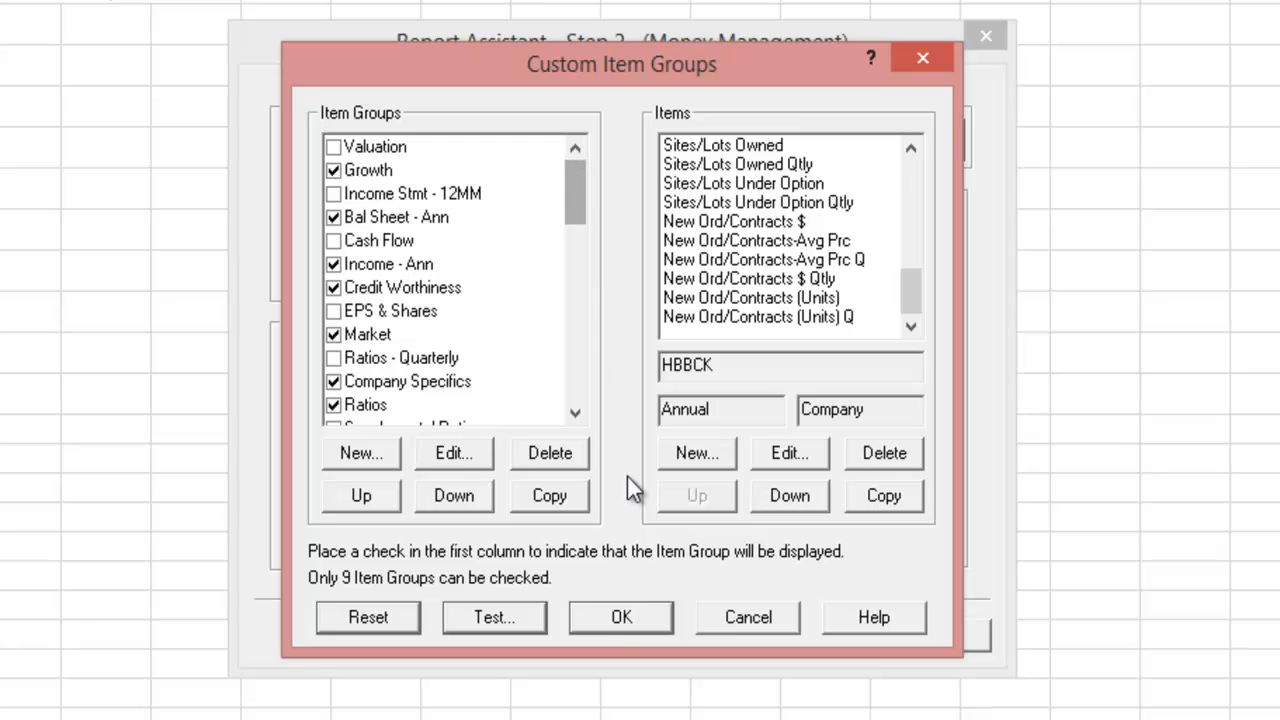
{"action": "left_click", "coordinate": [617, 618]}
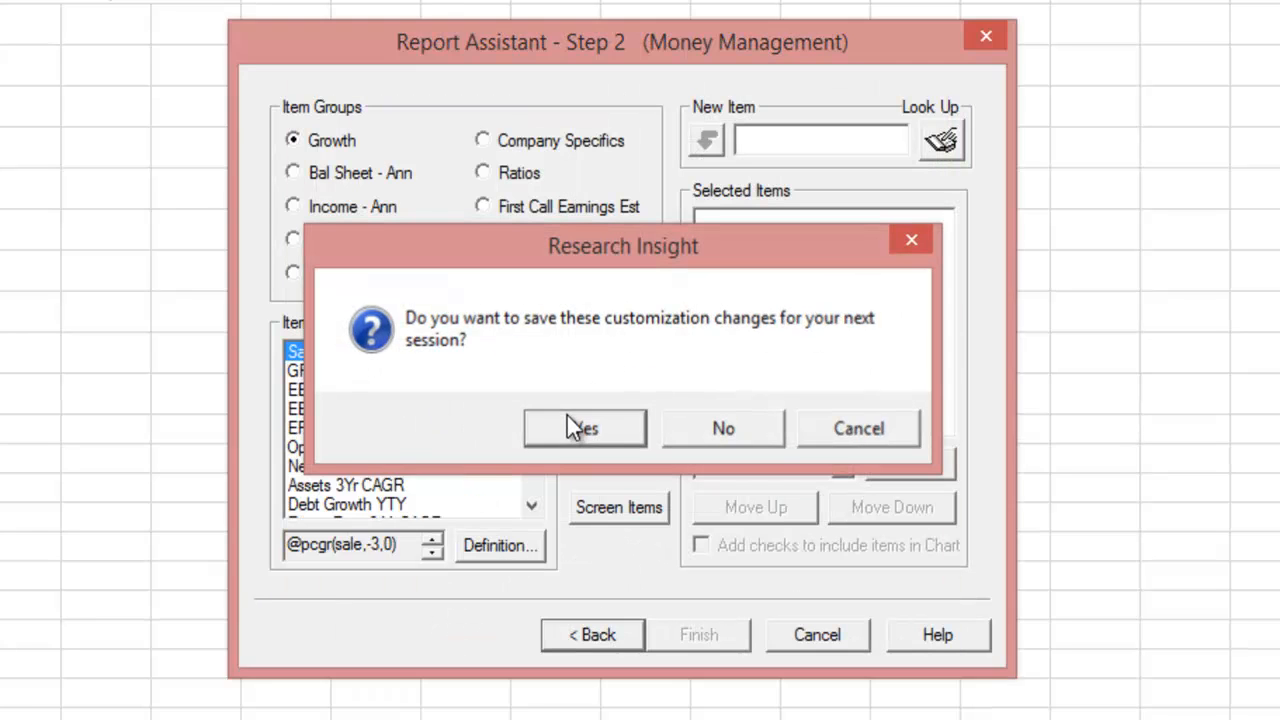
- Save the customizations and add every Bal Sheet - Ann and Income - Ann item to the report
{"action": "left_click", "coordinate": [573, 425]}
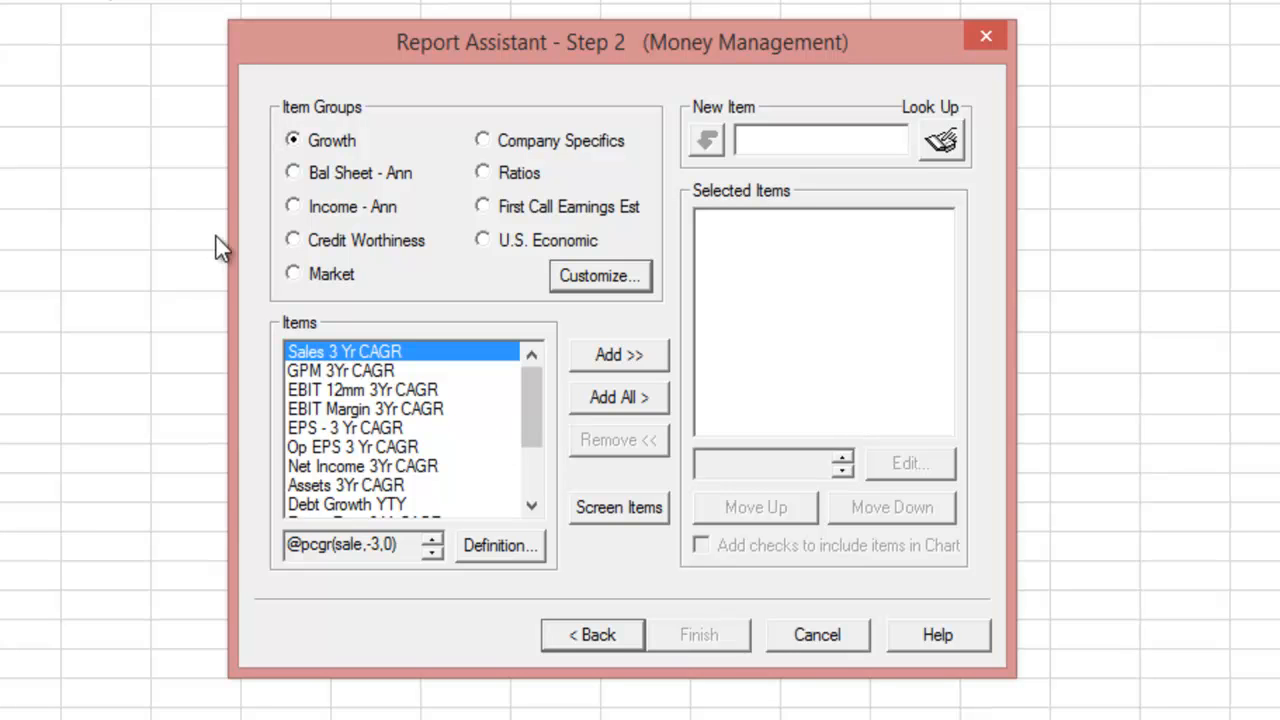
{"action": "left_click", "coordinate": [313, 178]}
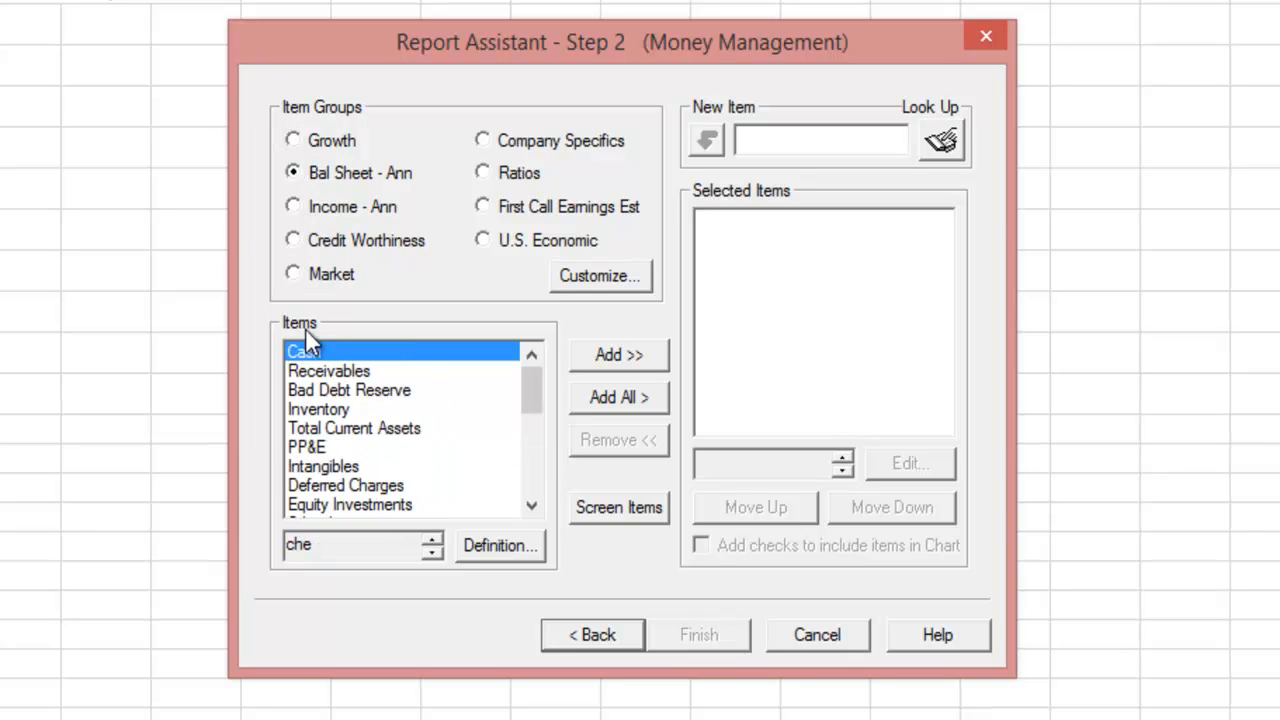
{"action": "left_click", "coordinate": [601, 395]}
{"action": "left_click_drag", "start_coordinate": [947, 288], "coordinate": [938, 430]}
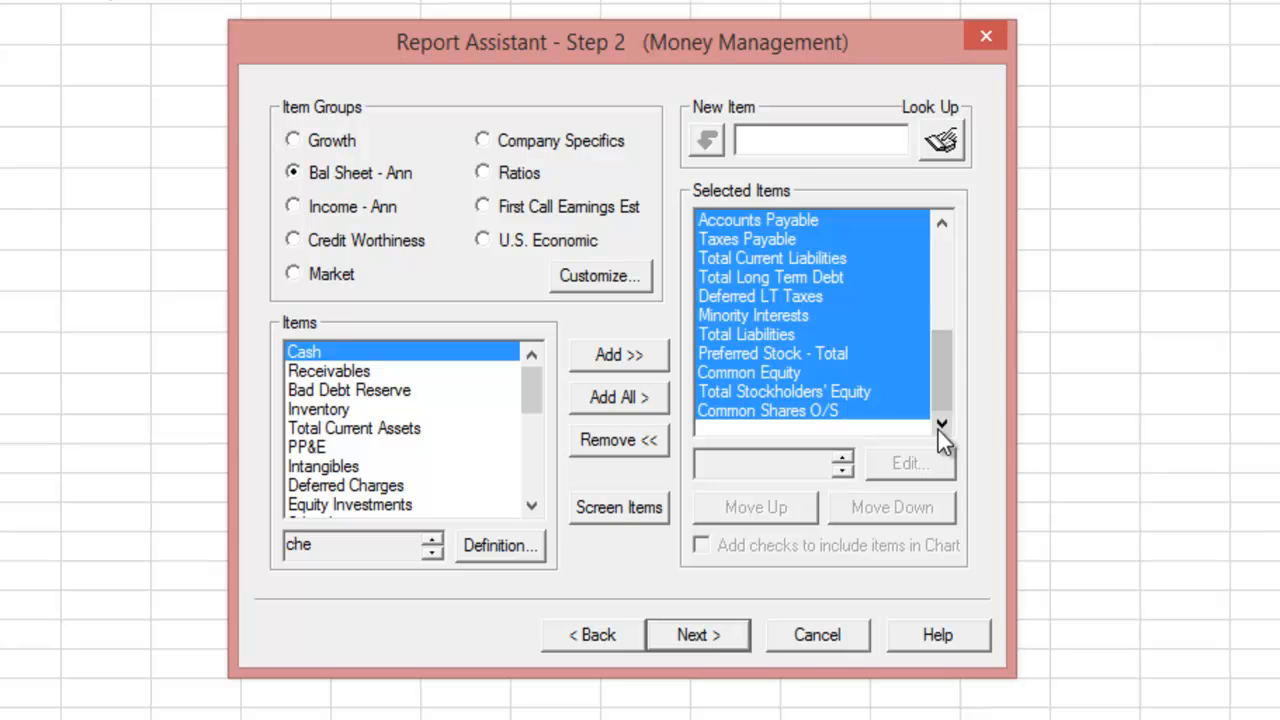
{"action": "left_click", "coordinate": [293, 207]}
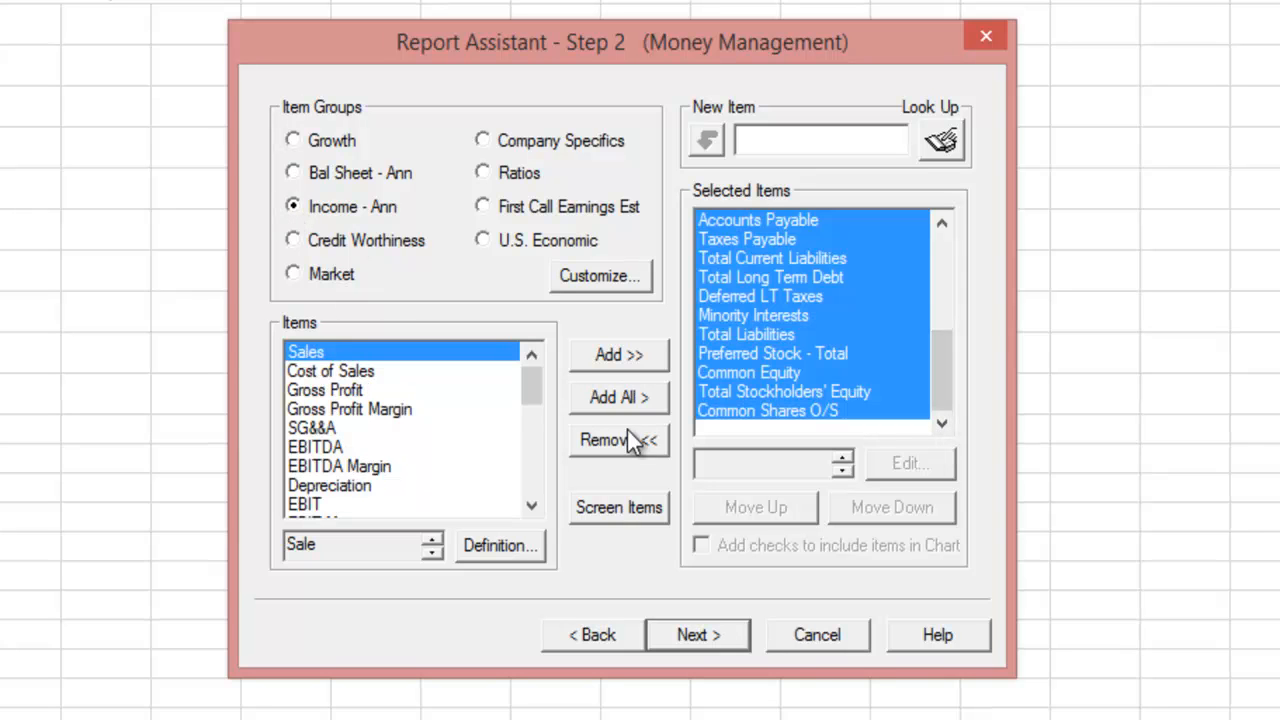
{"action": "left_click", "coordinate": [631, 399]}
{"action": "mouse_move", "coordinate": [942, 318]}
{"action": "left_mouse_down"}
{"action": "mouse_move", "coordinate": [945, 412]}
{"action": "mouse_move", "coordinate": [946, 315]}
{"action": "left_mouse_up"}
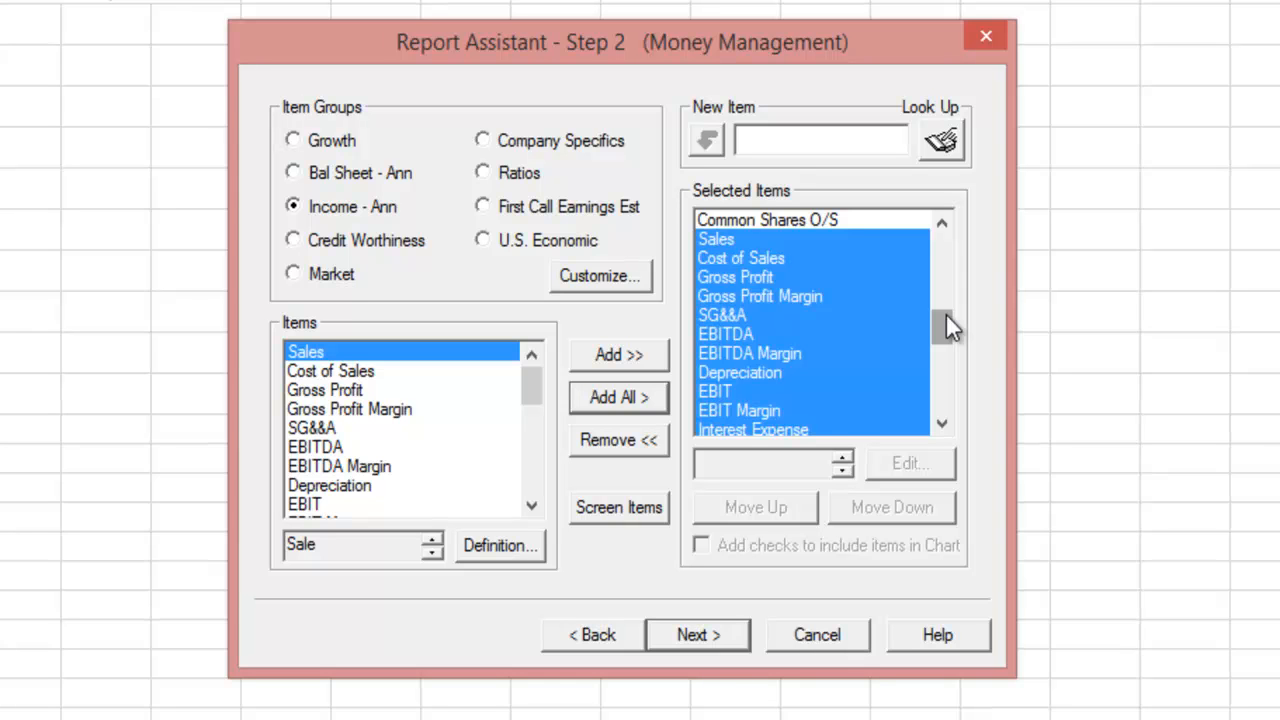
- Set the report periods from -5Y to 0Y and generate 3M's Dec08–Dec13 report in Excel
{"action": "left_click", "coordinate": [696, 633]}
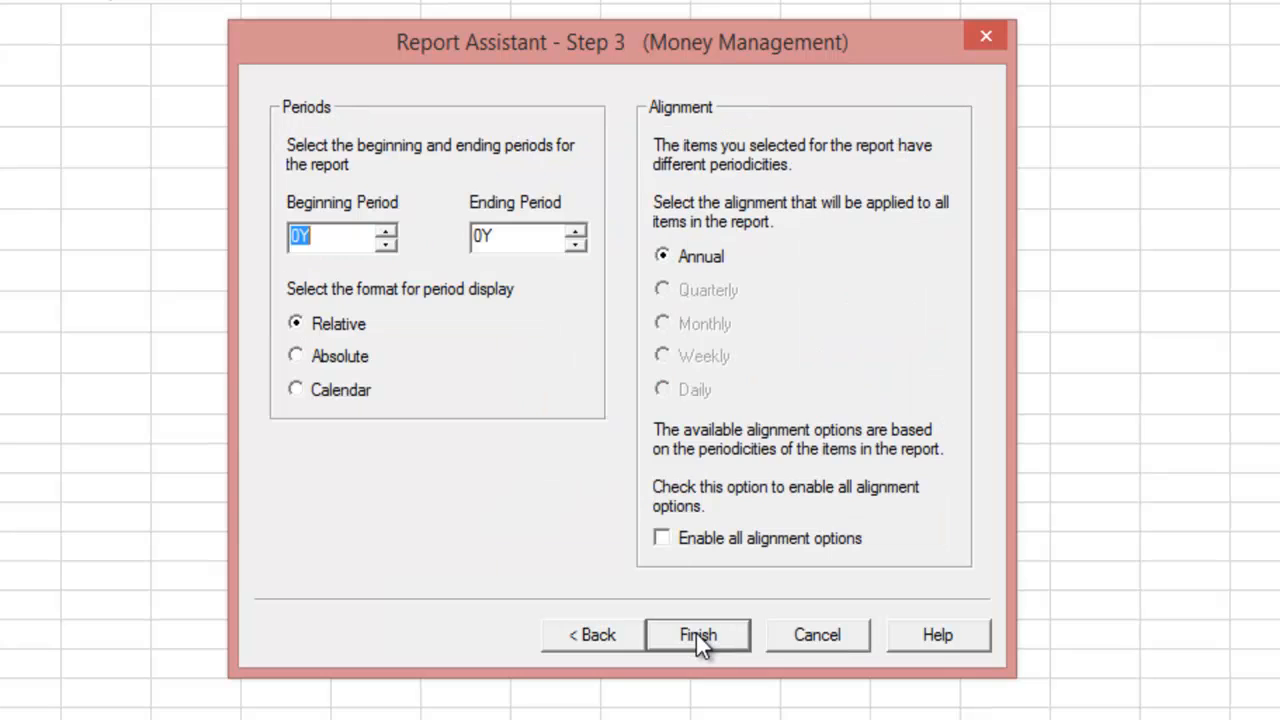
{"action": "left_click_drag", "start_coordinate": [329, 240], "coordinate": [285, 250]}
{"action": "left_click", "coordinate": [535, 236]}
{"action": "left_click", "coordinate": [322, 236]}
{"action": "type", "text": "Y"}
{"action": "left_click", "coordinate": [711, 643]}
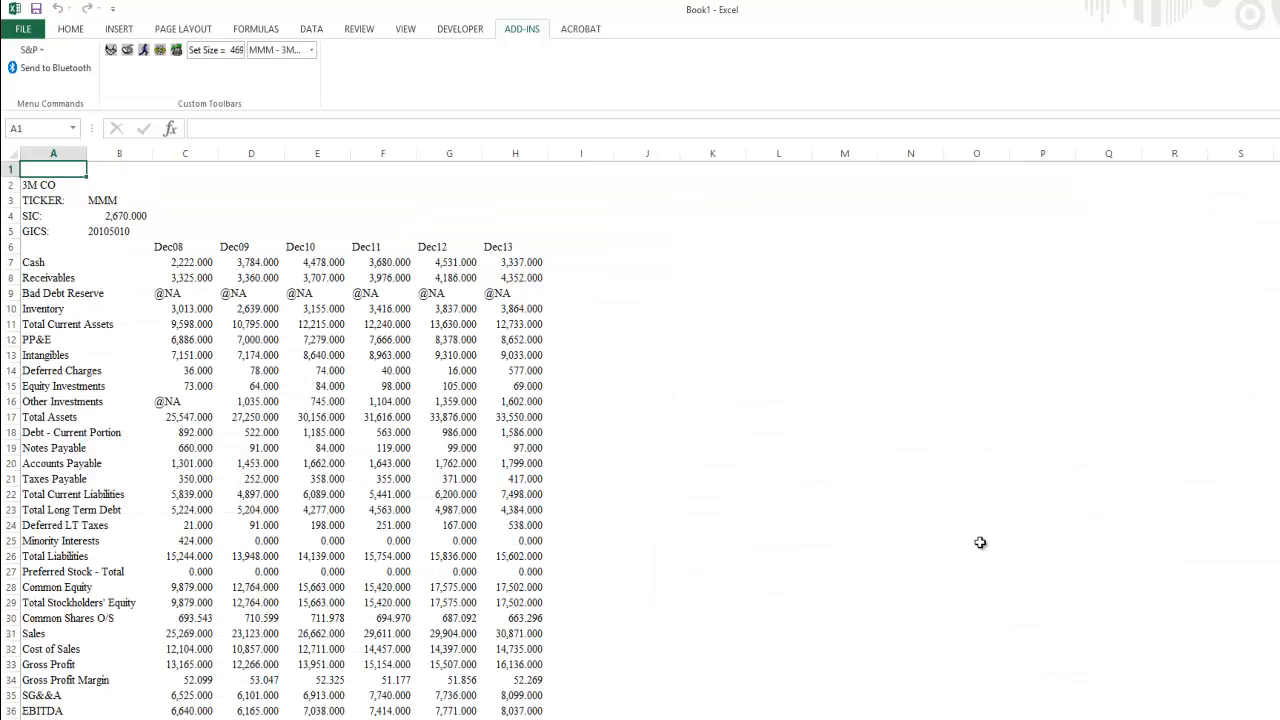
{"action": "scroll", "coordinate": [73, 557], "scroll_direction": "down", "scroll_amount": 2}
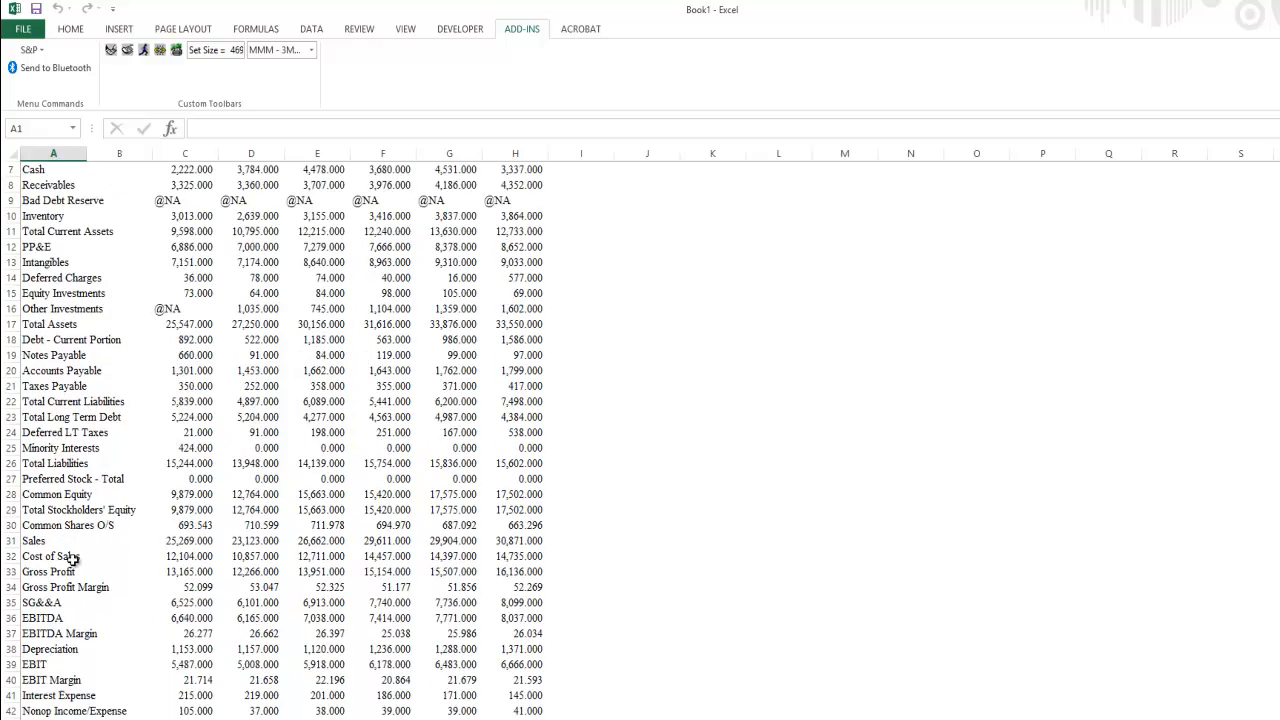
{"action": "scroll", "coordinate": [73, 557], "scroll_direction": "down", "scroll_amount": 1}
{"action": "left_click", "coordinate": [5, 494]}
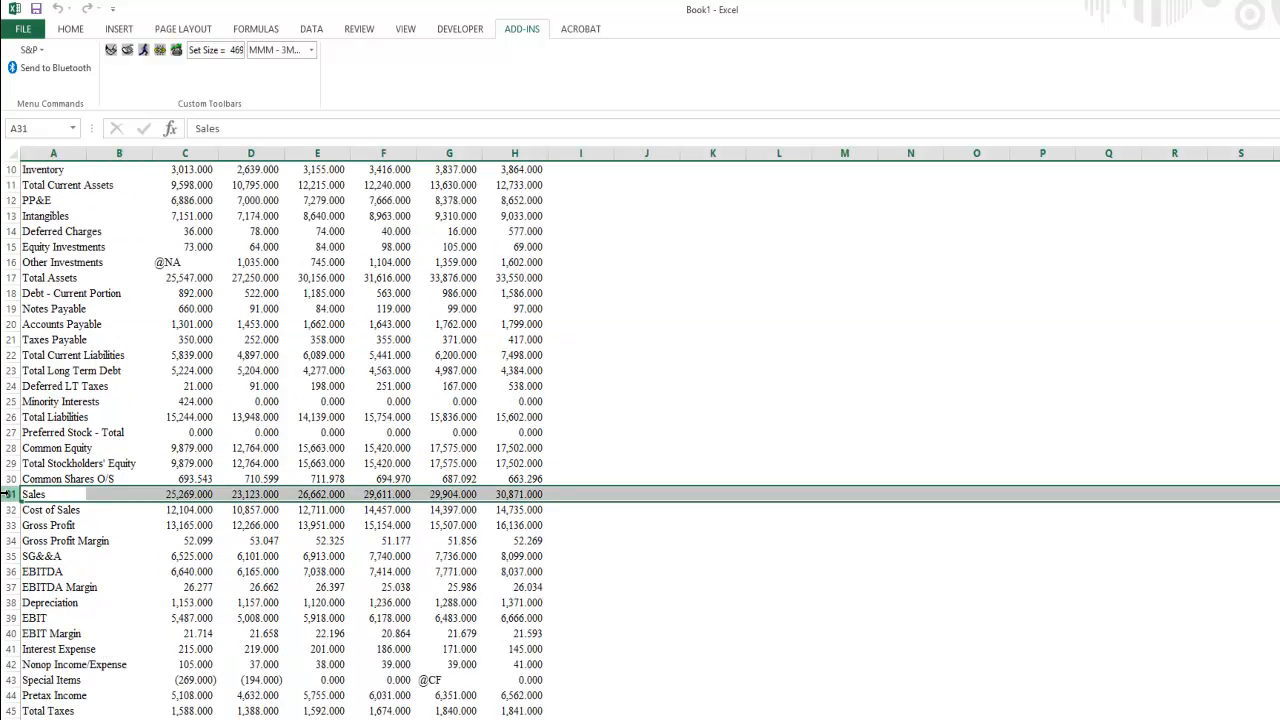
{"action": "right_click", "coordinate": [5, 494]}
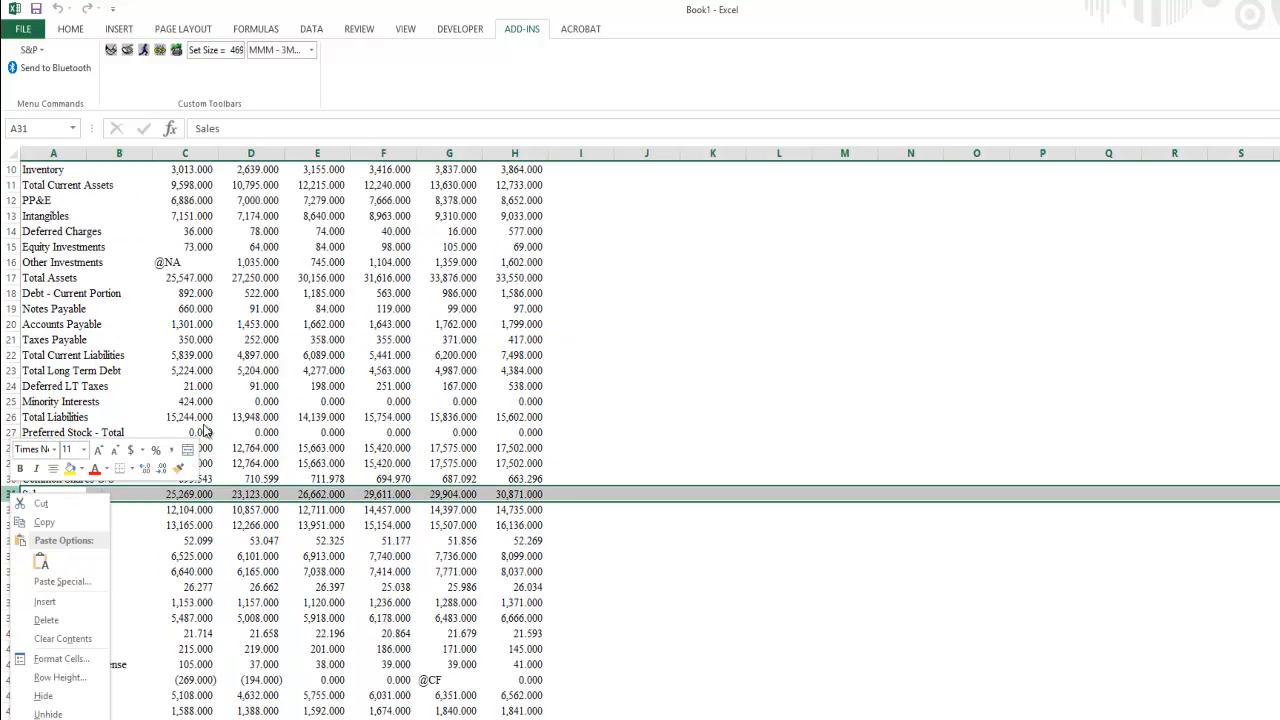
{"action": "key", "text": "Escape"}
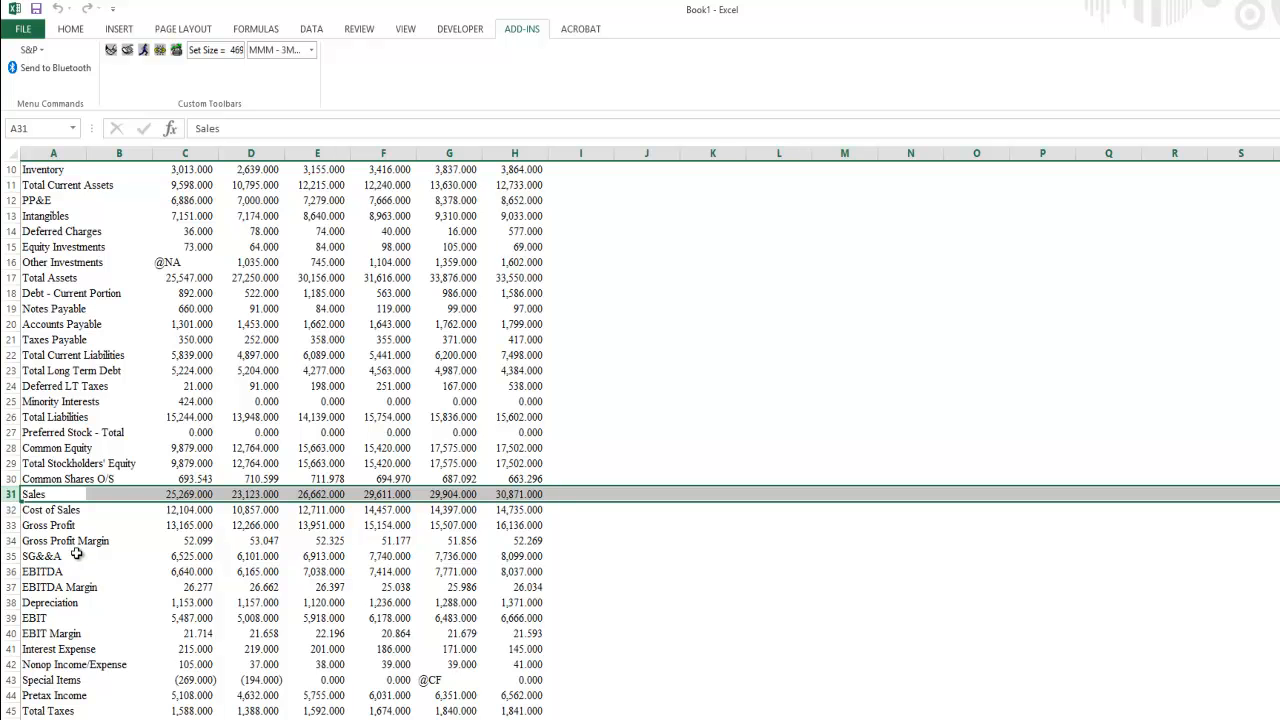
{"action": "left_click", "coordinate": [76, 556]}
{"action": "scroll", "coordinate": [76, 556], "scroll_direction": "down", "scroll_amount": 4}
{"action": "scroll", "coordinate": [76, 556], "scroll_direction": "down", "scroll_amount": 4}
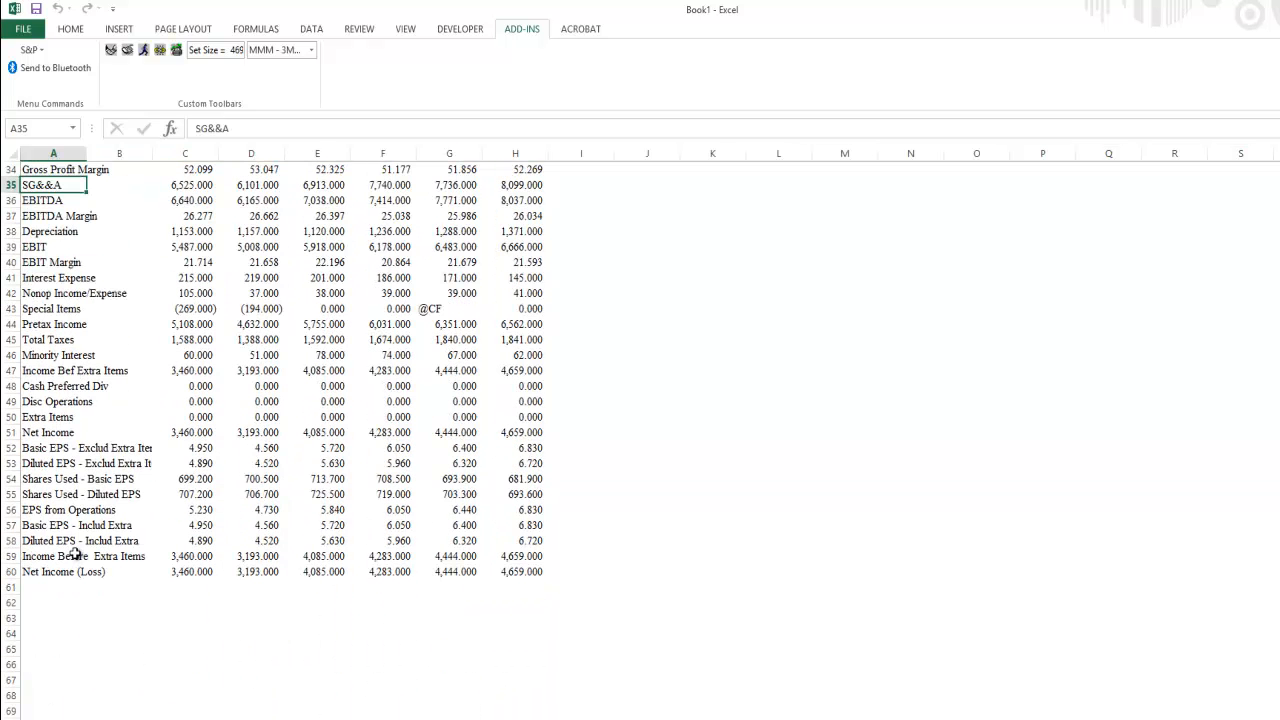
{"action": "scroll", "coordinate": [187, 577], "scroll_direction": "up", "scroll_amount": 8}
{"action": "scroll", "coordinate": [187, 577], "scroll_direction": "down", "scroll_amount": 2}
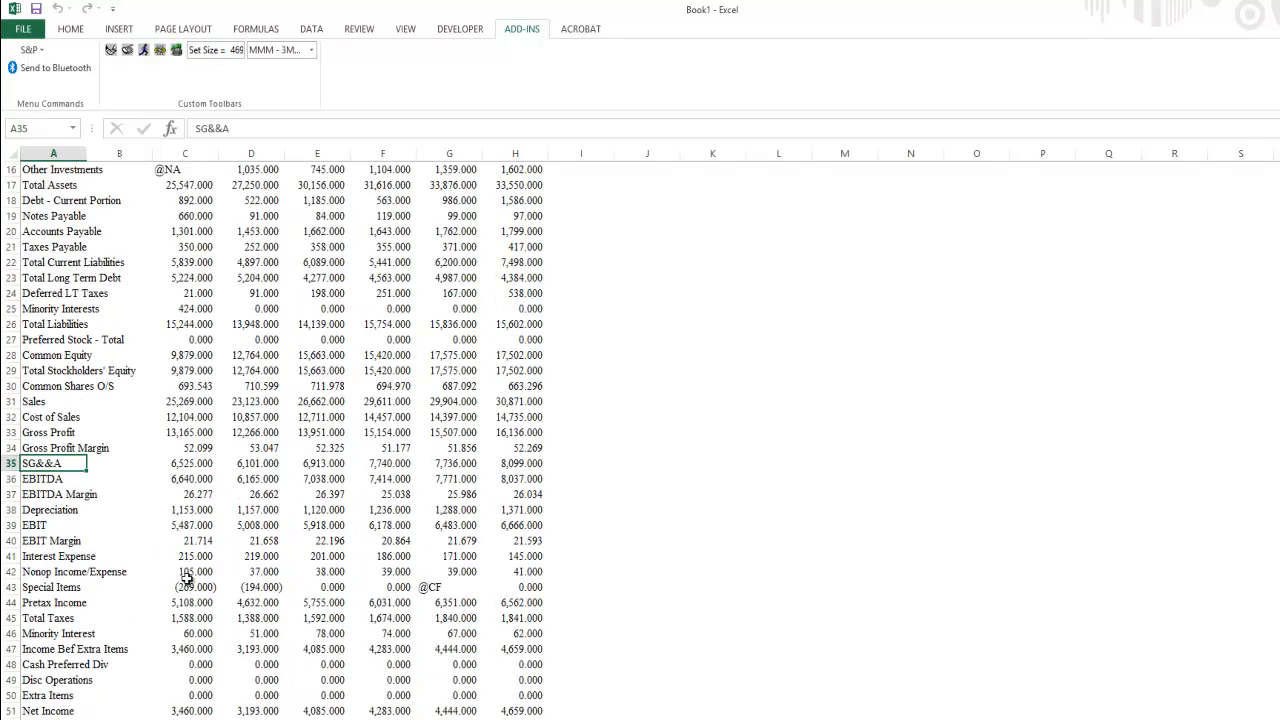
{"action": "scroll", "coordinate": [386, 584], "scroll_direction": "up", "scroll_amount": 5}
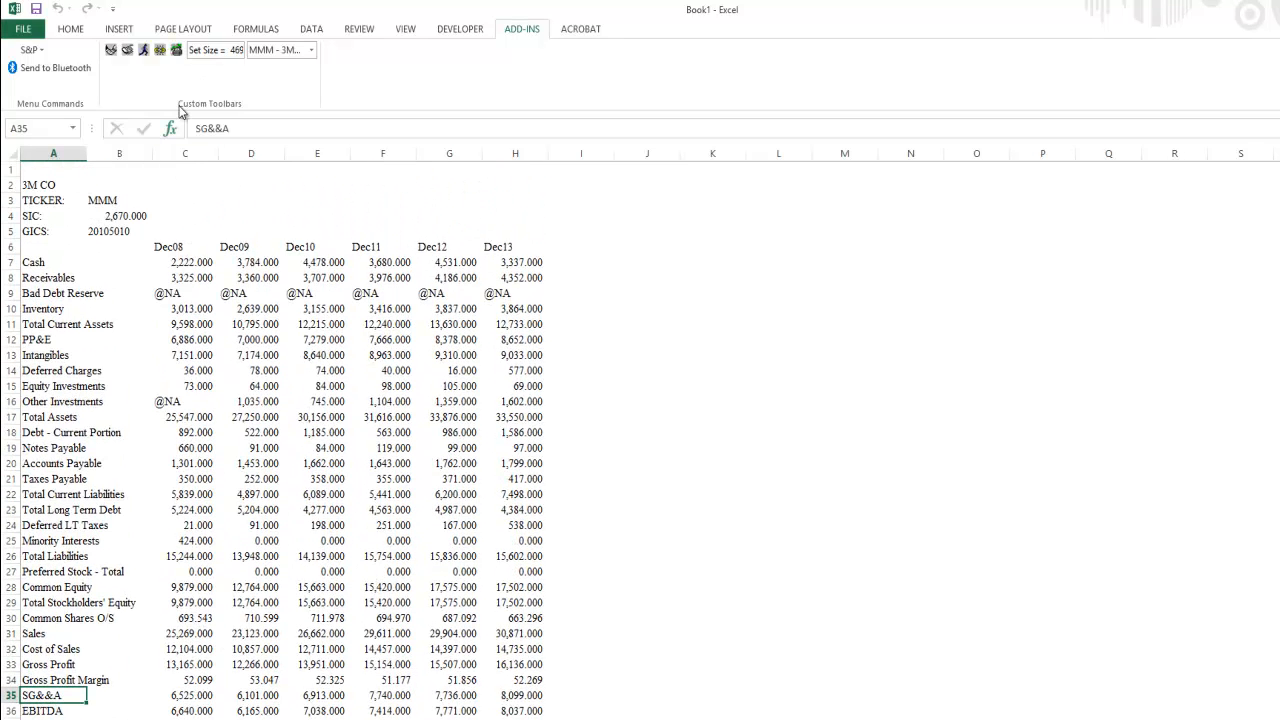
- Switch the report's company to APU - AMERIGAS PARTNERS -LP
{"action": "left_click", "coordinate": [311, 52]}
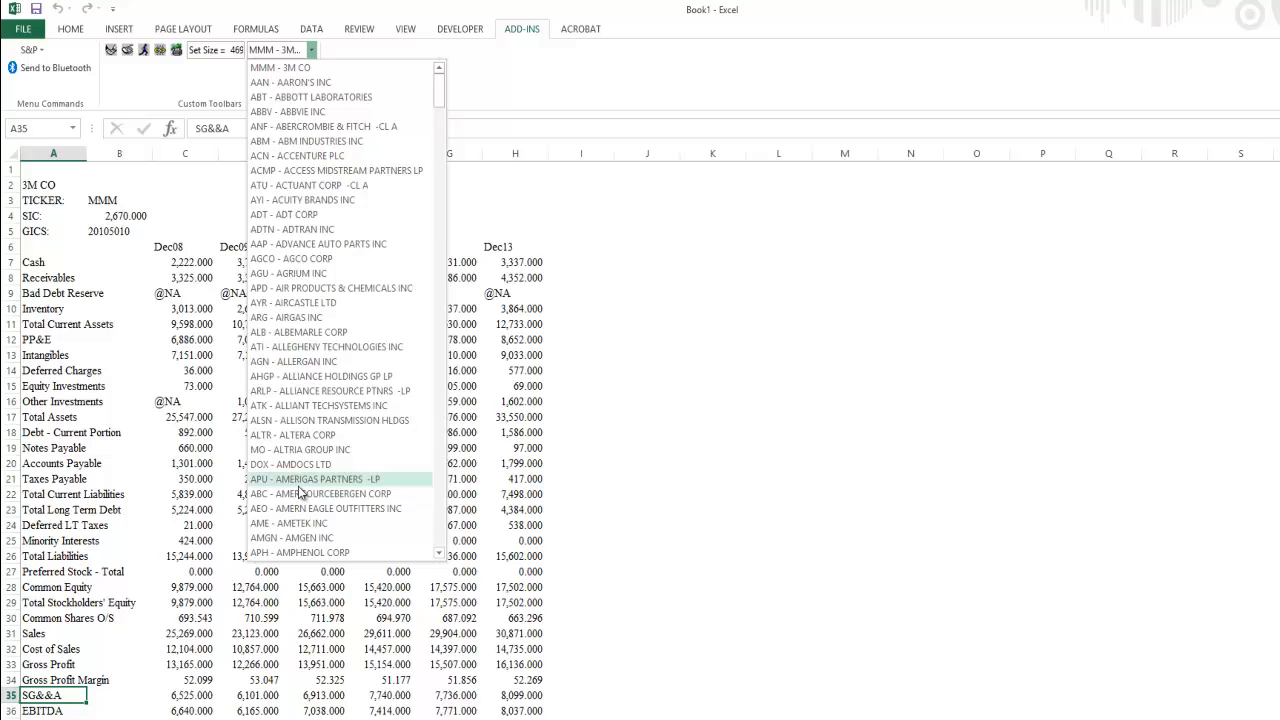
{"action": "left_click", "coordinate": [310, 589]}
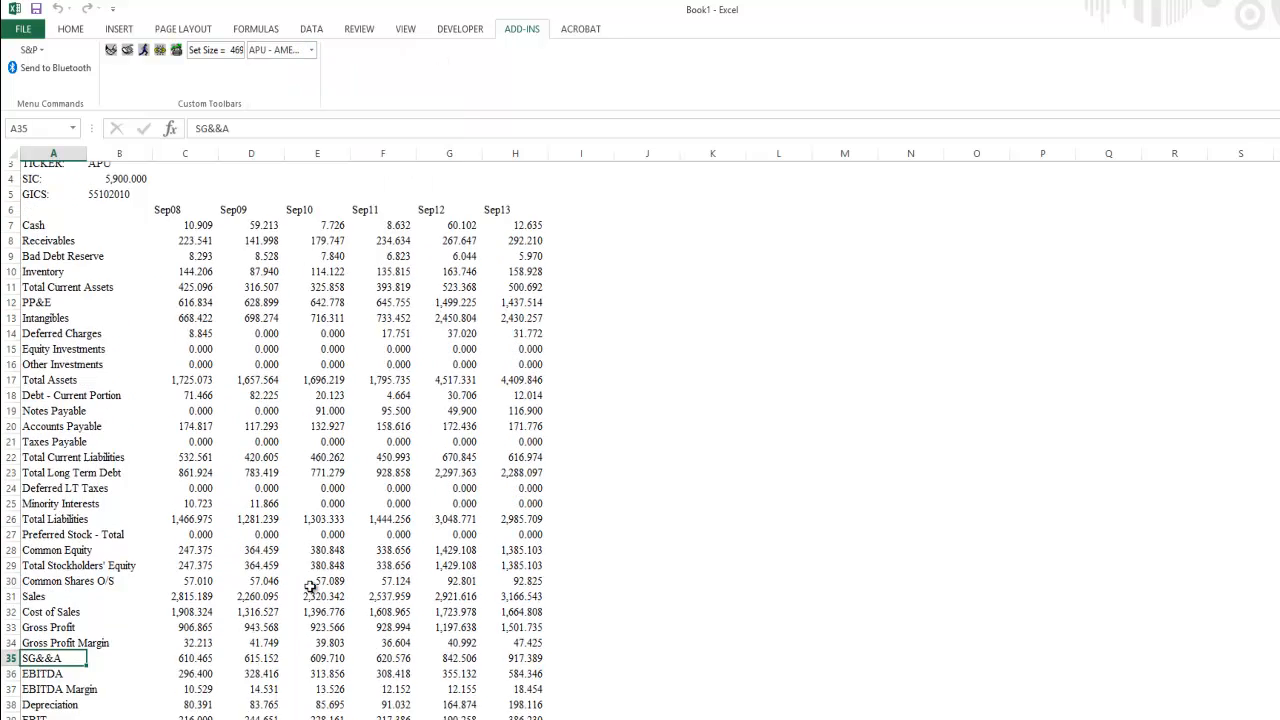